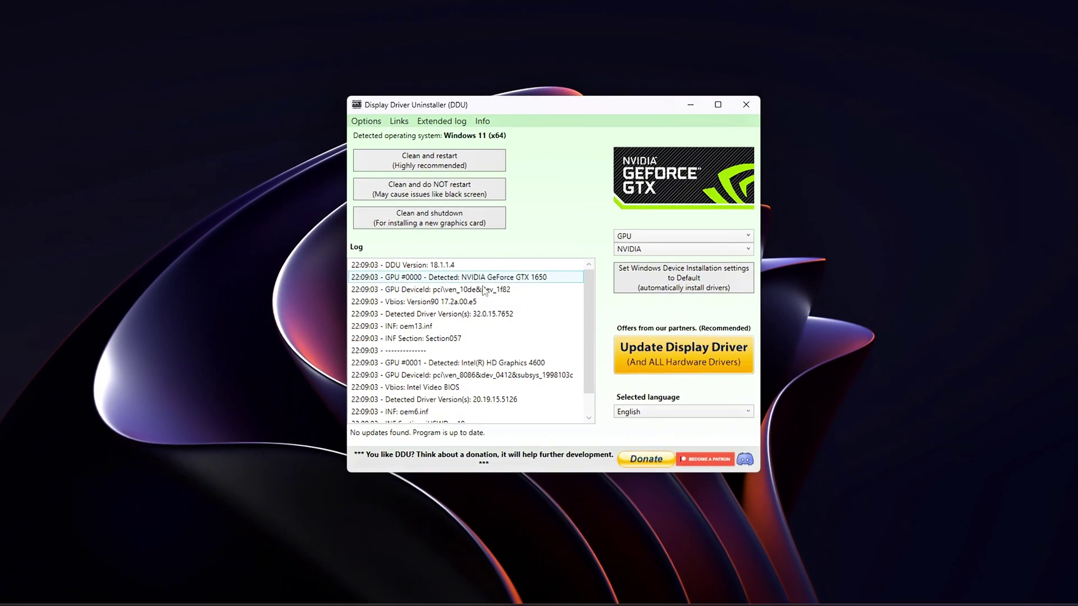
- Try AMD and Intel as the GPU vendor in Display Driver Uninstaller and reopen the vendor choices
left_click(645, 250)
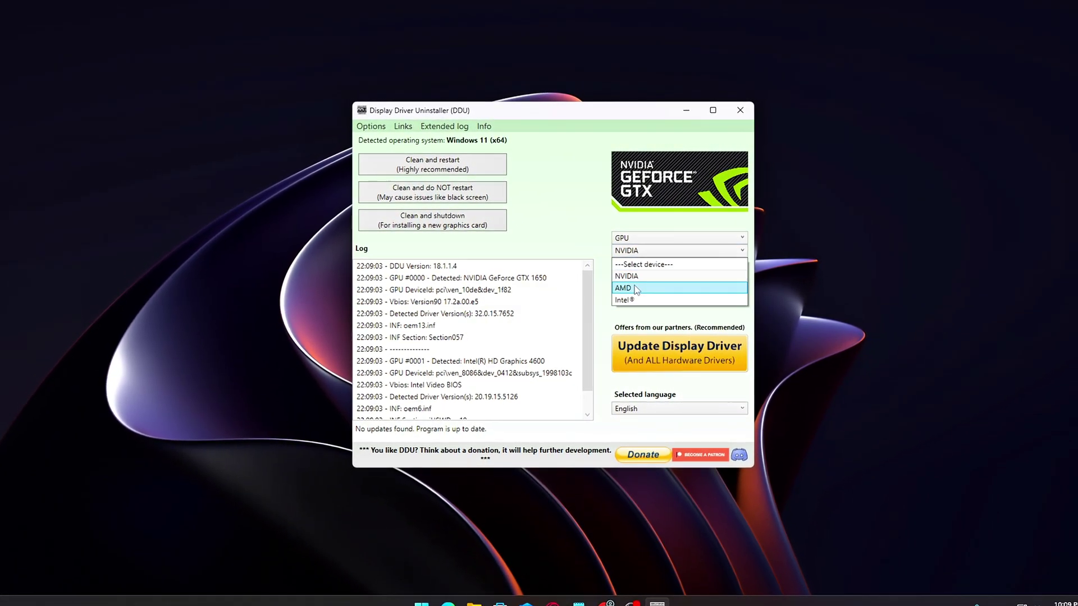
left_click(634, 288)
left_click(642, 250)
left_click(635, 300)
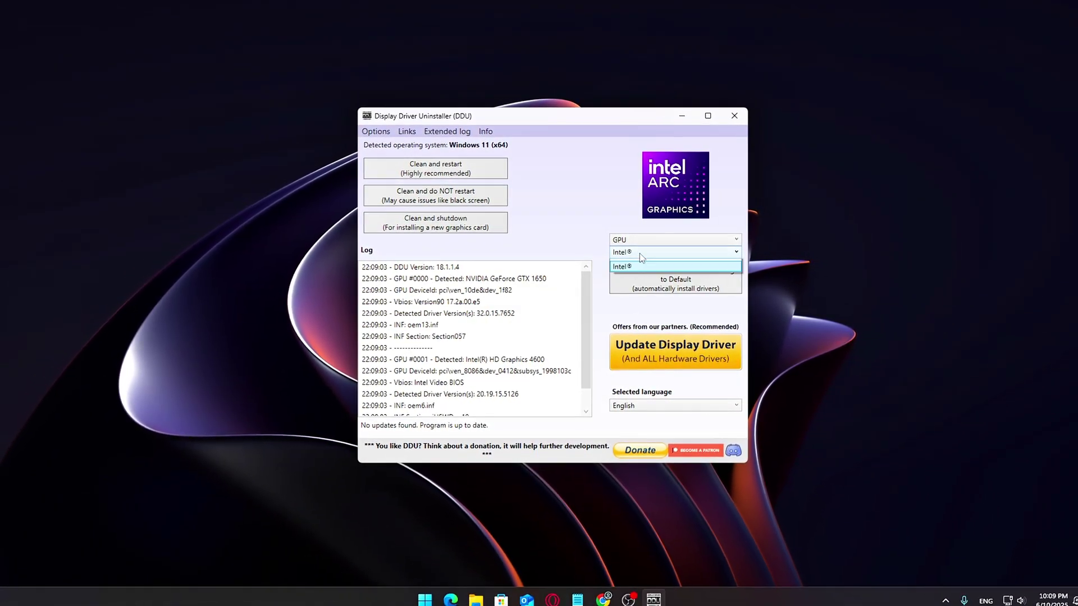
left_click(639, 252)
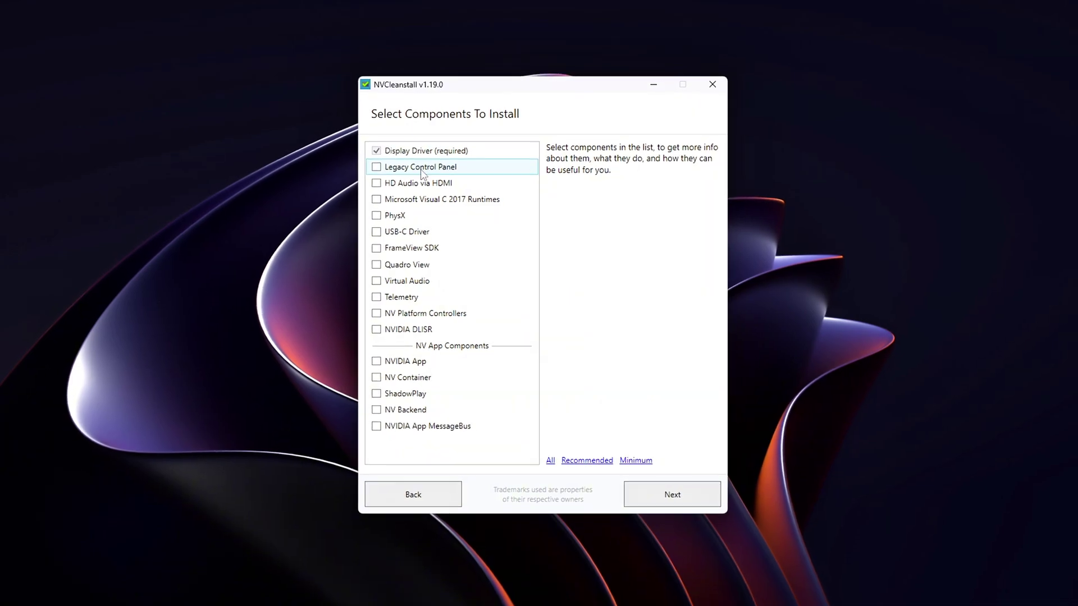
- Look through the NVCleanstall components Legacy Control Panel, Microsoft Visual C 2017 Runtimes, NVIDIA App and ShadowPlay
left_click(426, 166)
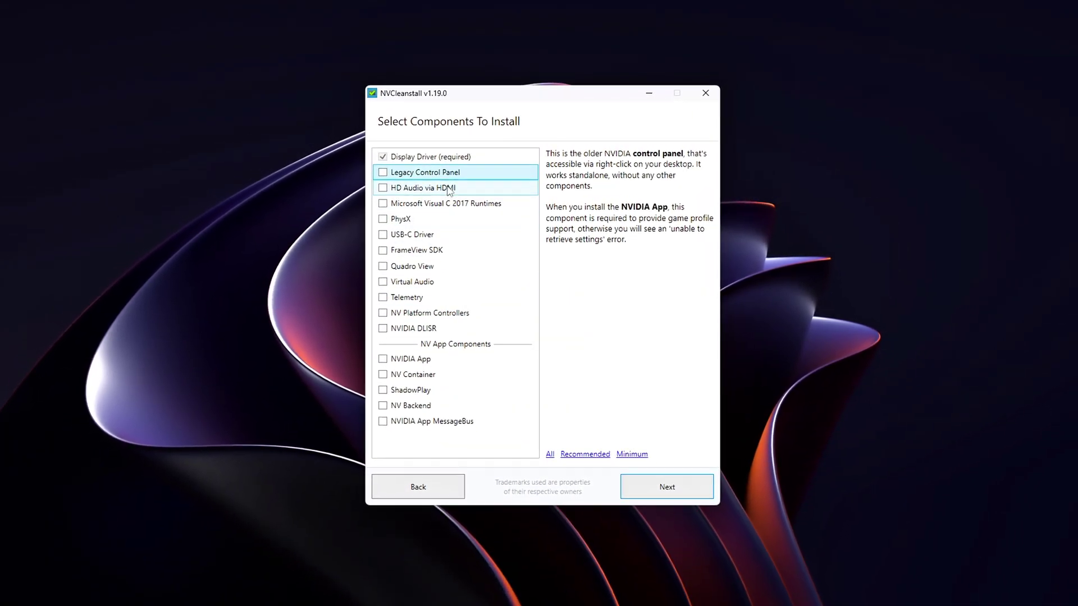
left_click(443, 202)
left_click(388, 357)
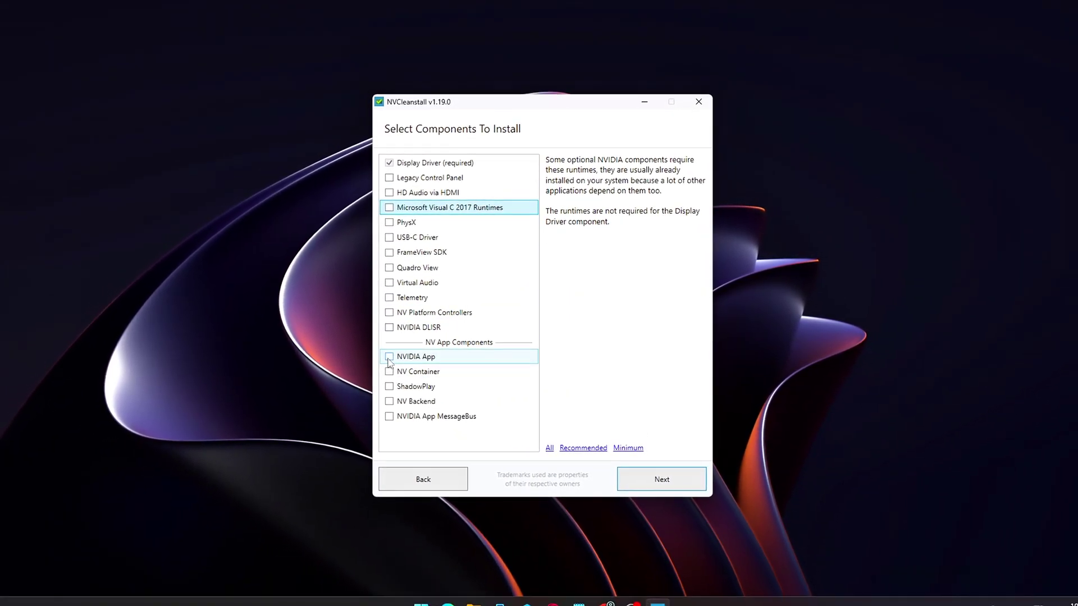
left_click(393, 387)
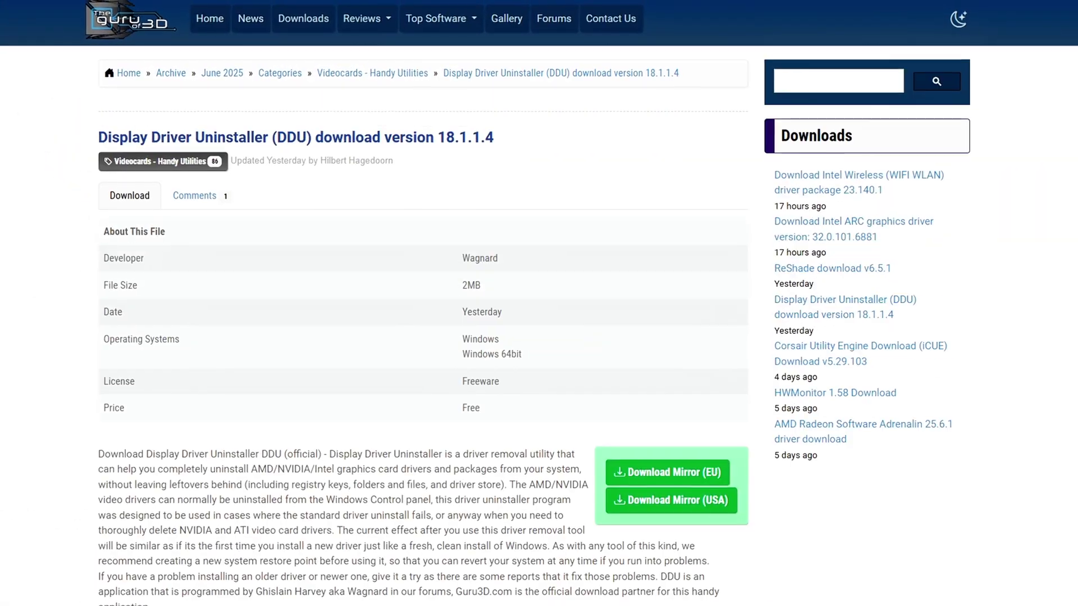
- Switch the Guru3D download page for Display Driver Uninstaller to the dark theme and look over its contents
left_click(943, 29)
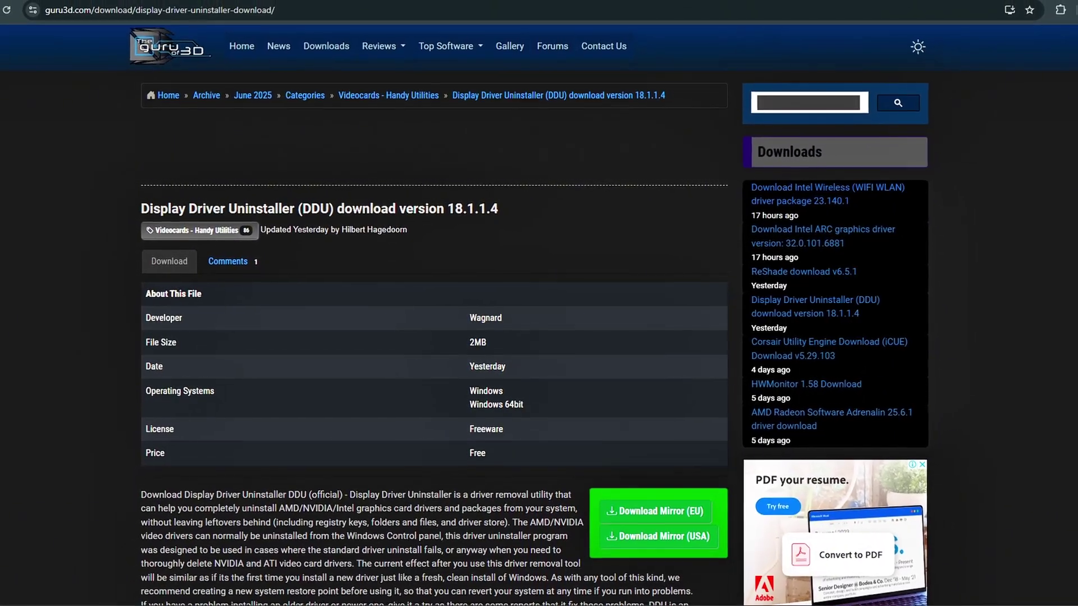
scroll(833, 118, "down", 5)
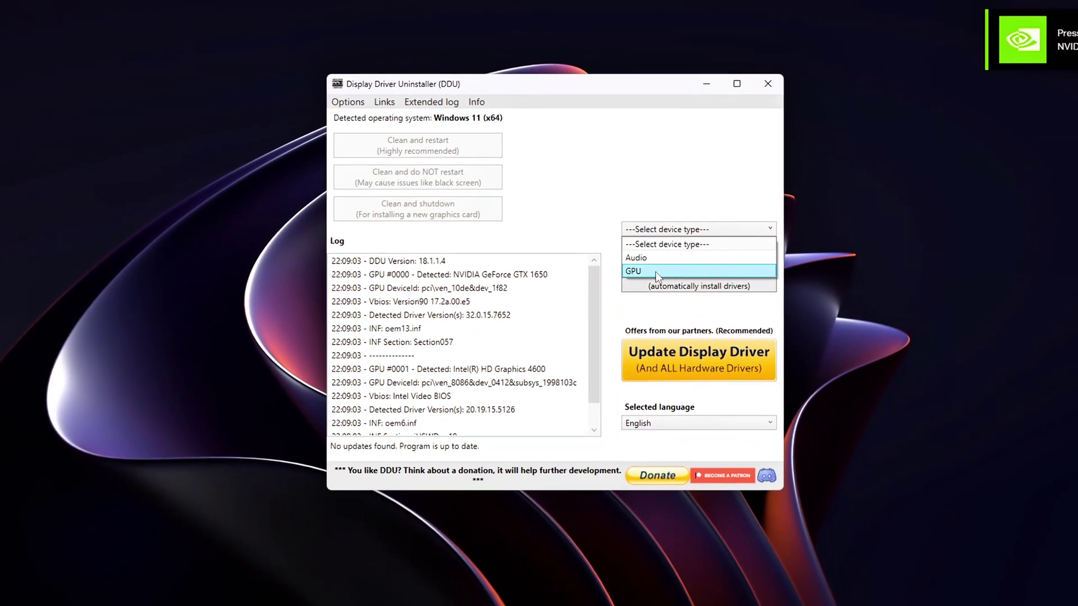
- Set the device type to GPU in Display Driver Uninstaller
left_click(654, 269)
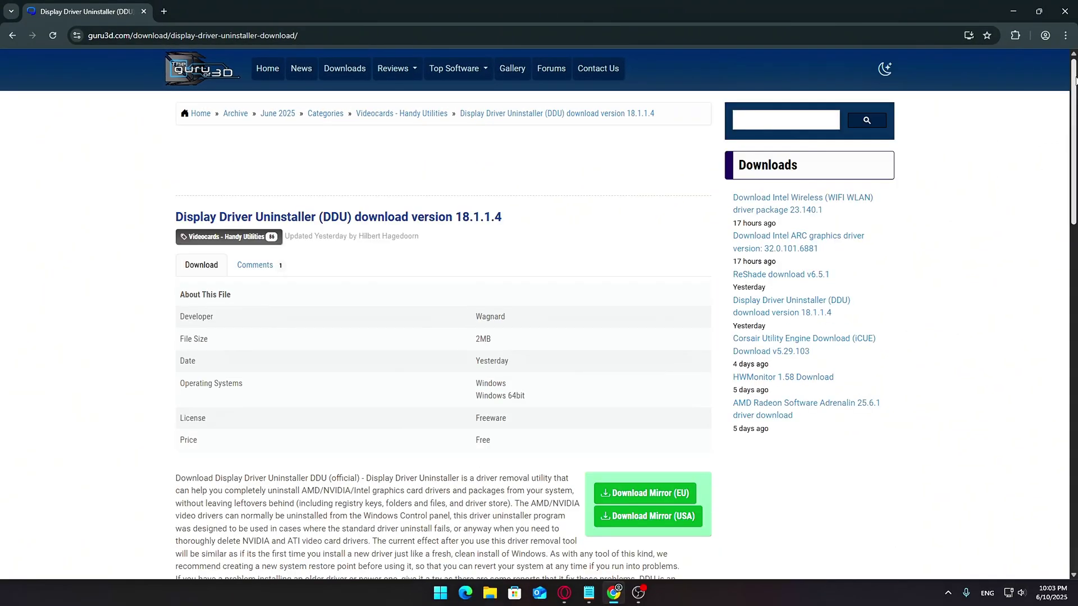
- Apply the dark theme to the Guru3D Display Driver Uninstaller page in the browser
left_click(885, 69)
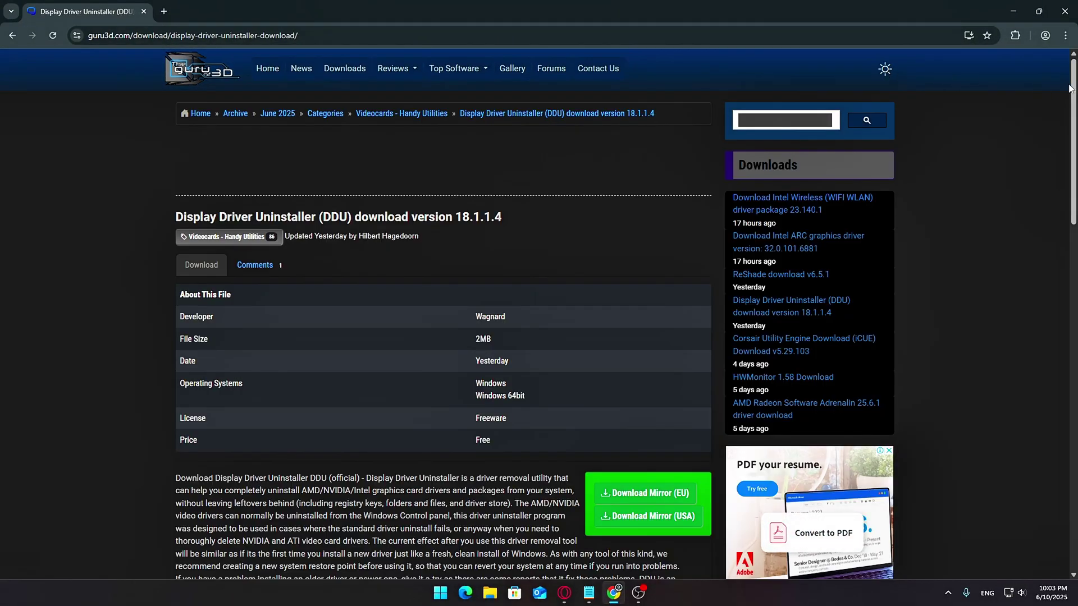
scroll(625, 320, "down", 3)
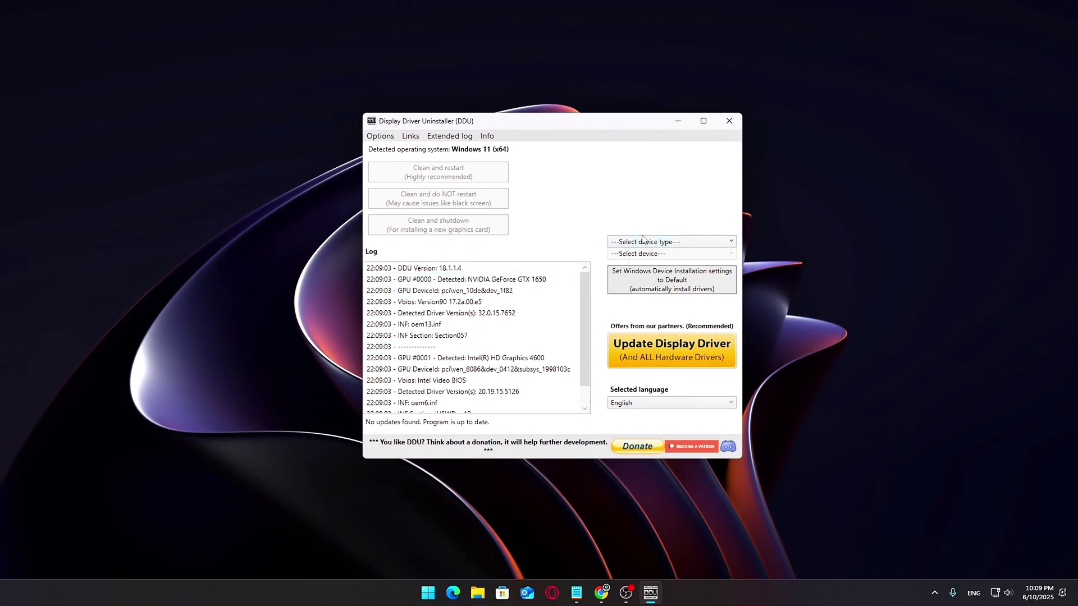
- In Display Driver Uninstaller, set the device type to GPU and the vendor to NVIDIA, trying AMD and Intel first
left_click(646, 241)
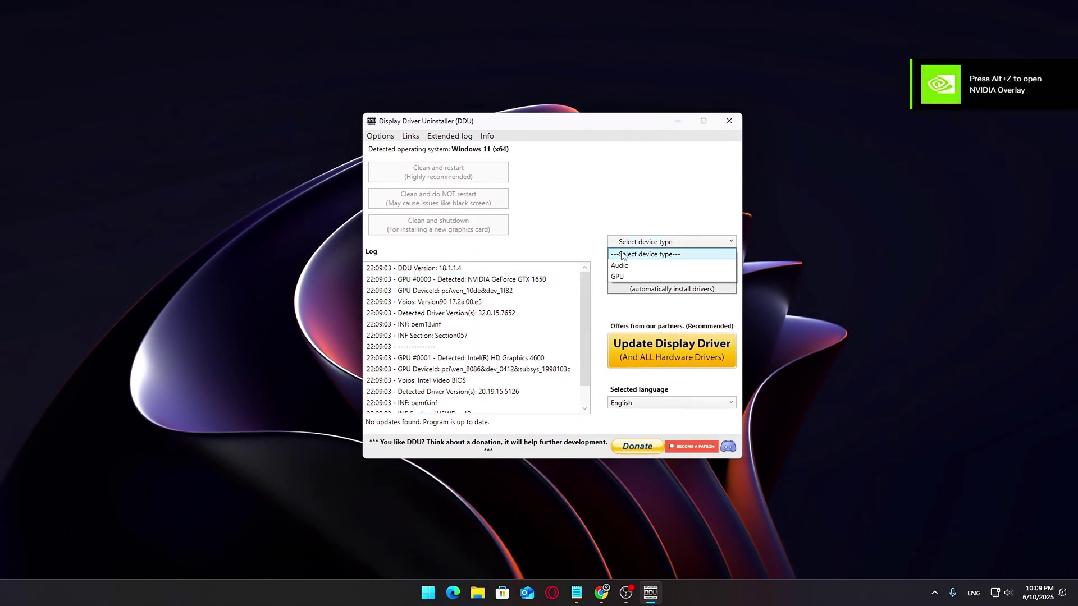
left_click(650, 276)
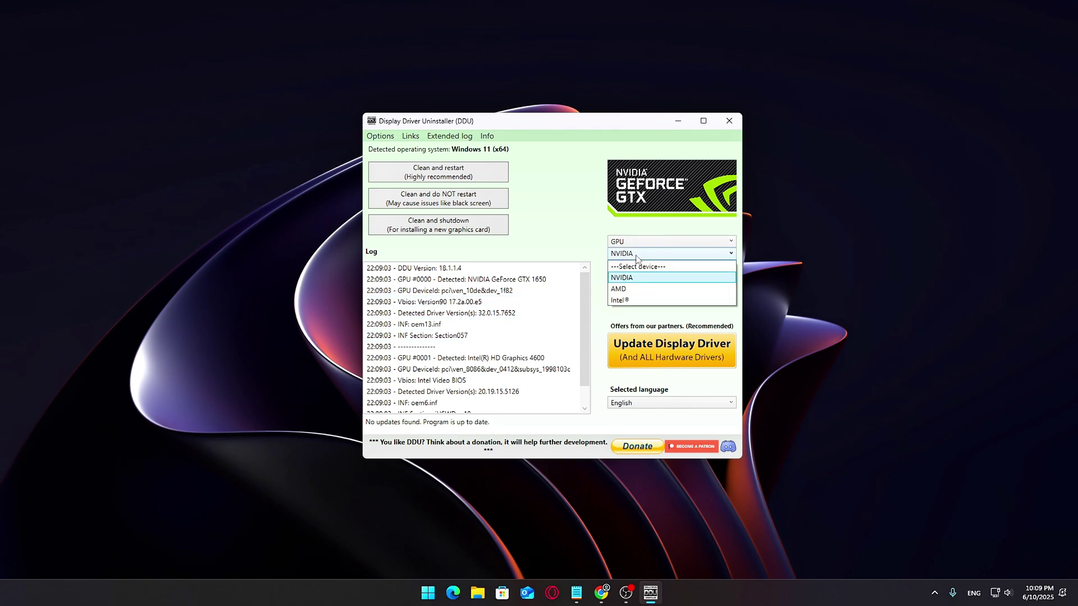
left_click(623, 288)
left_click(635, 254)
left_click(622, 300)
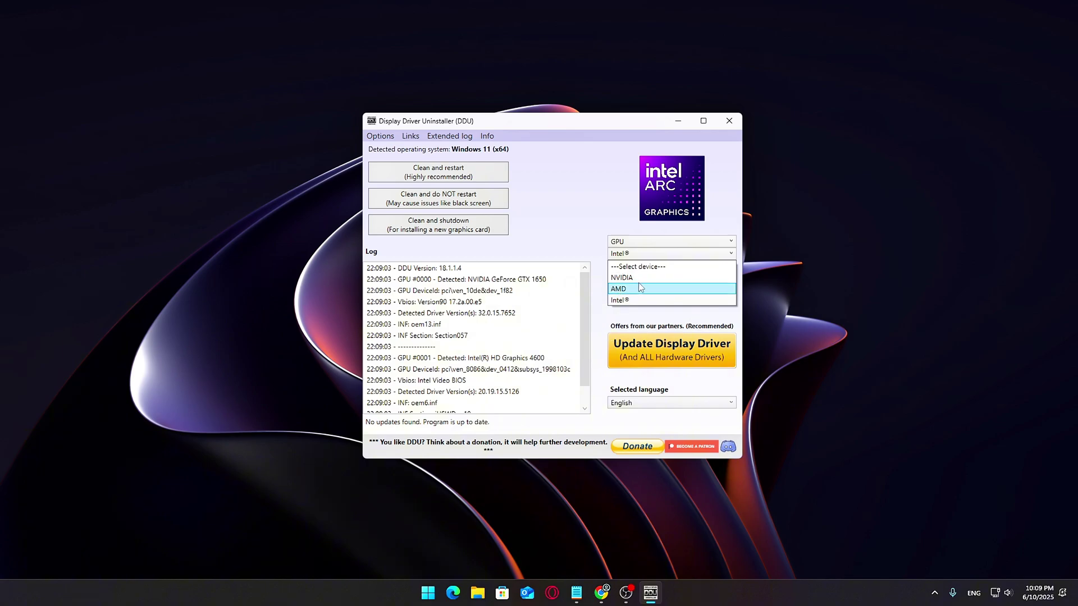
left_click(643, 278)
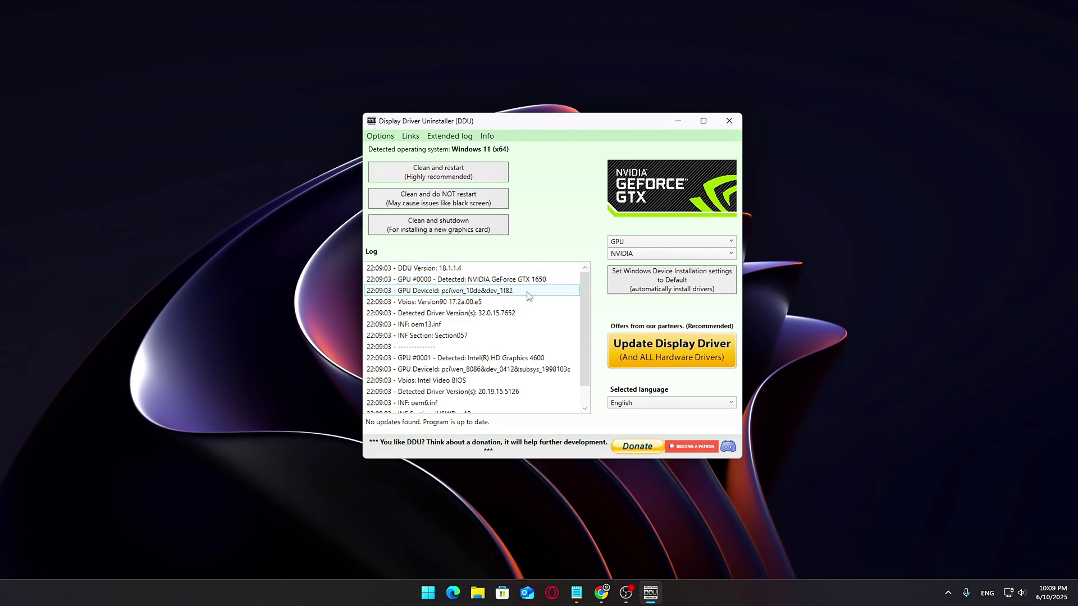
left_click_drag(585, 306, 585, 282)
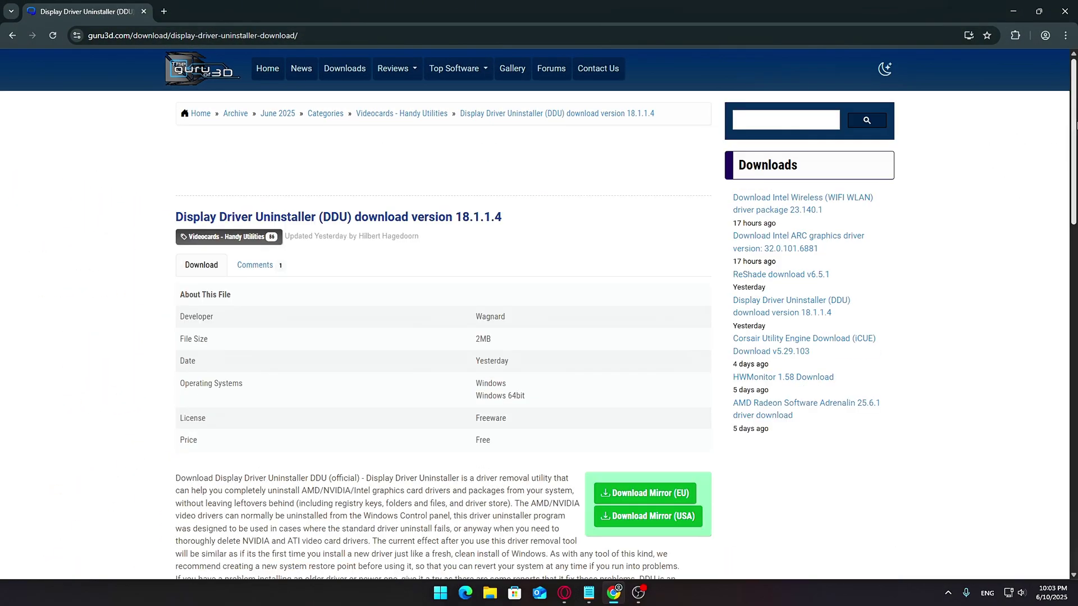
- Switch the Guru3D page to the dark theme and download Display Driver Uninstaller 18.1.1.4 from the EU mirror
left_click(886, 69)
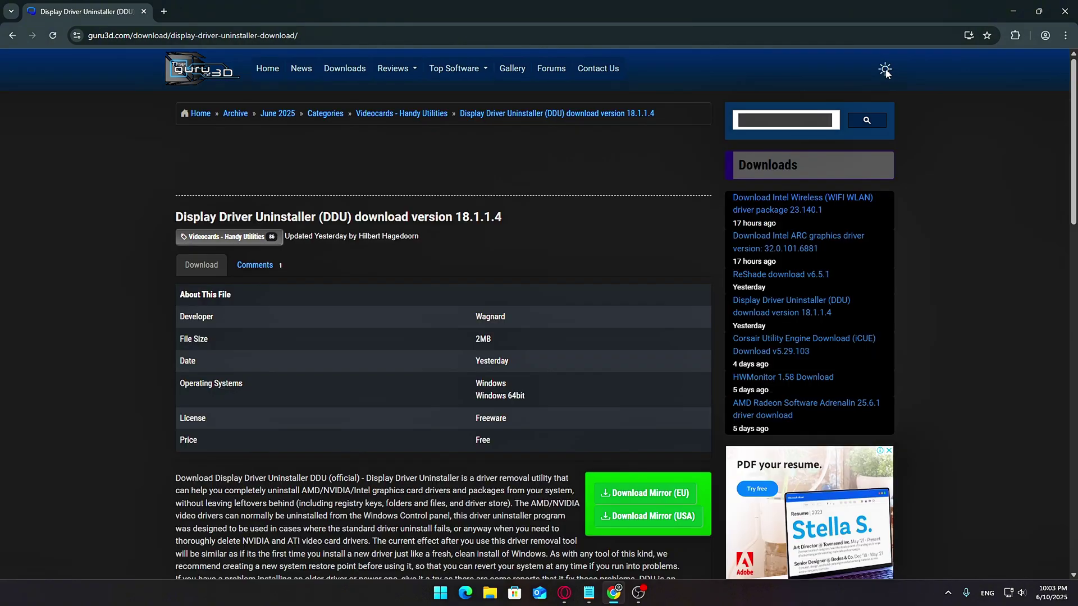
left_click_drag(1076, 85, 1076, 165)
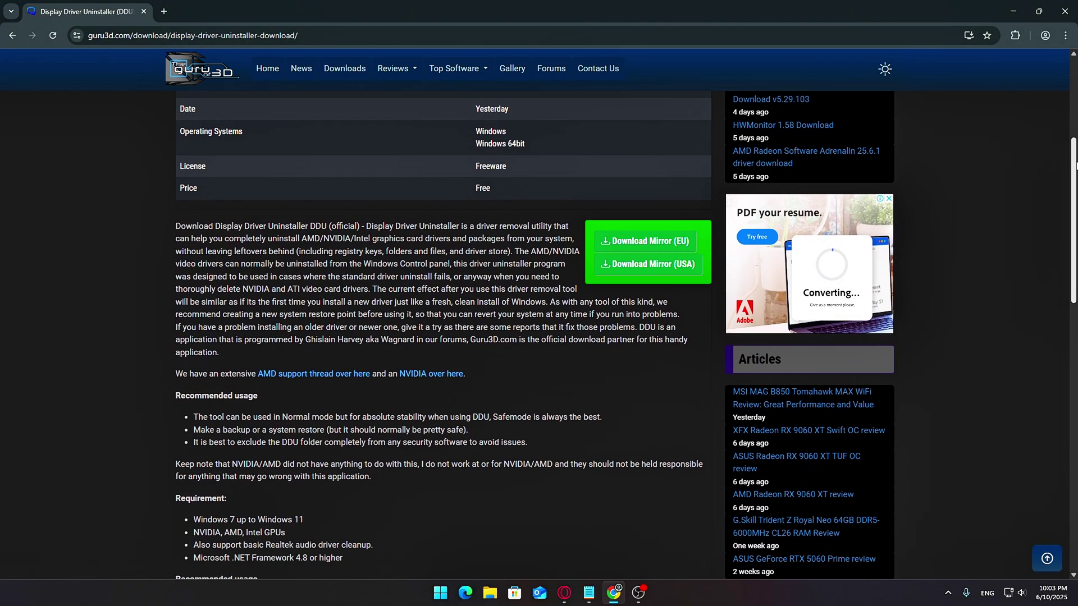
left_click(654, 243)
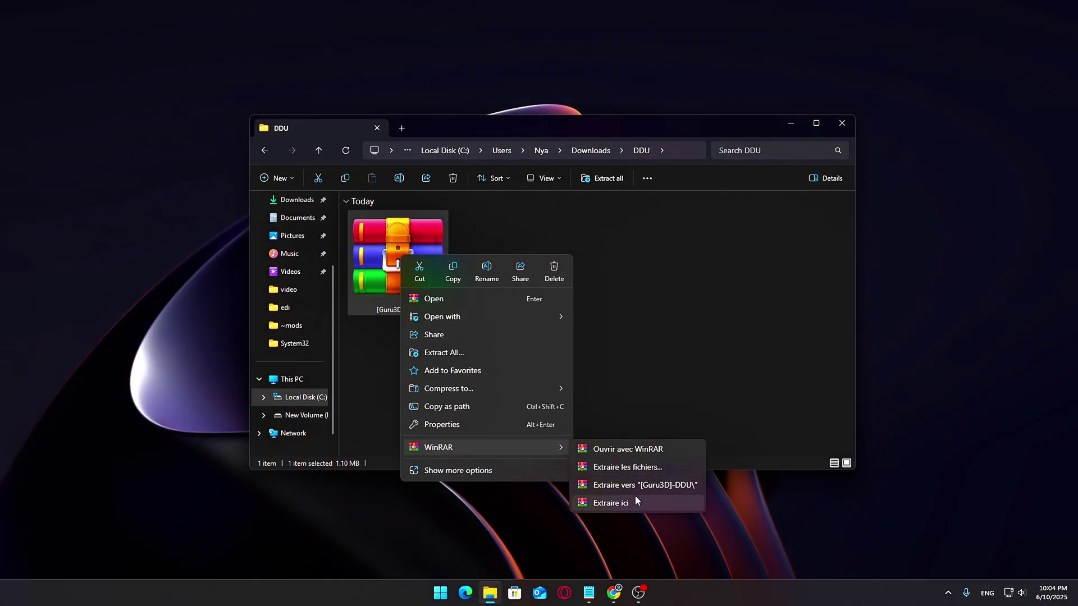
- Extract the [Guru3D]-DDU archive directly into the DDU downloads folder with WinRAR
left_click(635, 502)
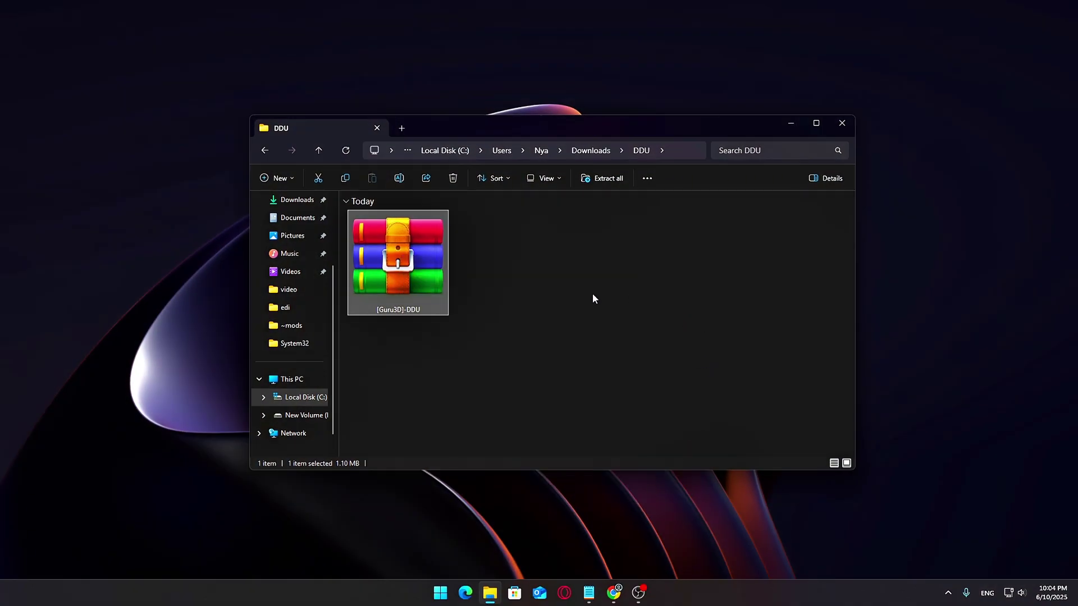
left_click(697, 383)
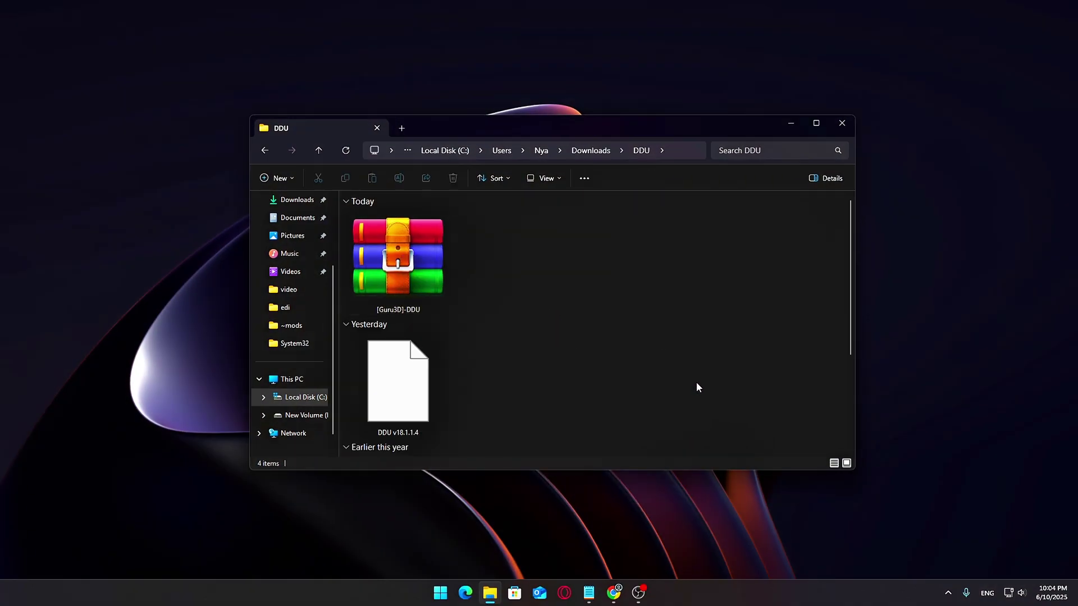
- Run the DDU v18.1.1.4 self-extracting archive and extract its contents into the same DDU folder
scroll(704, 376, "down", 2)
scroll(705, 380, "down", 2)
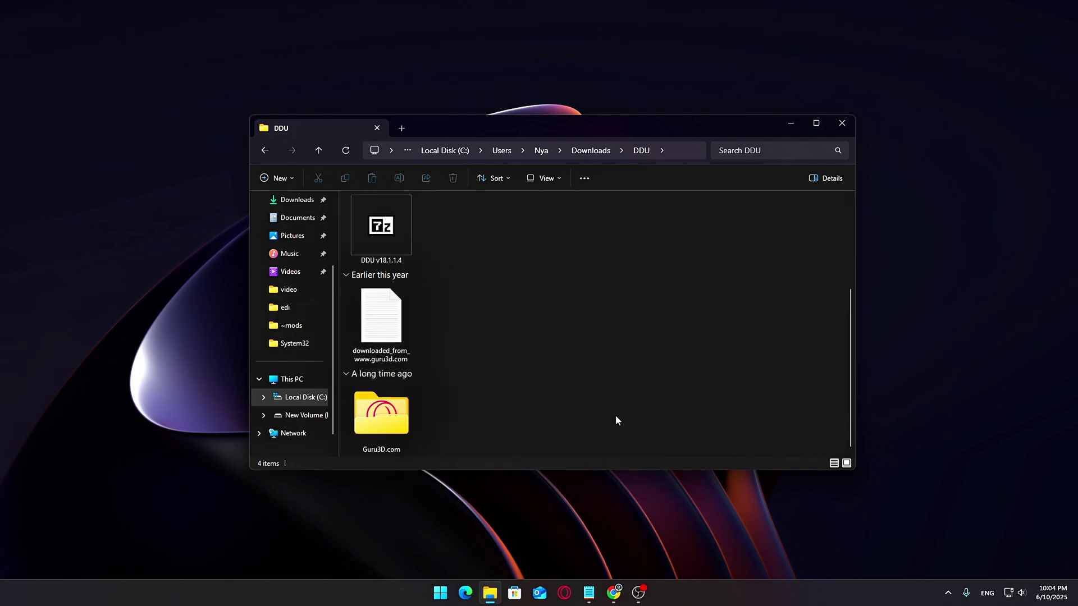
scroll(508, 341, "up", 2)
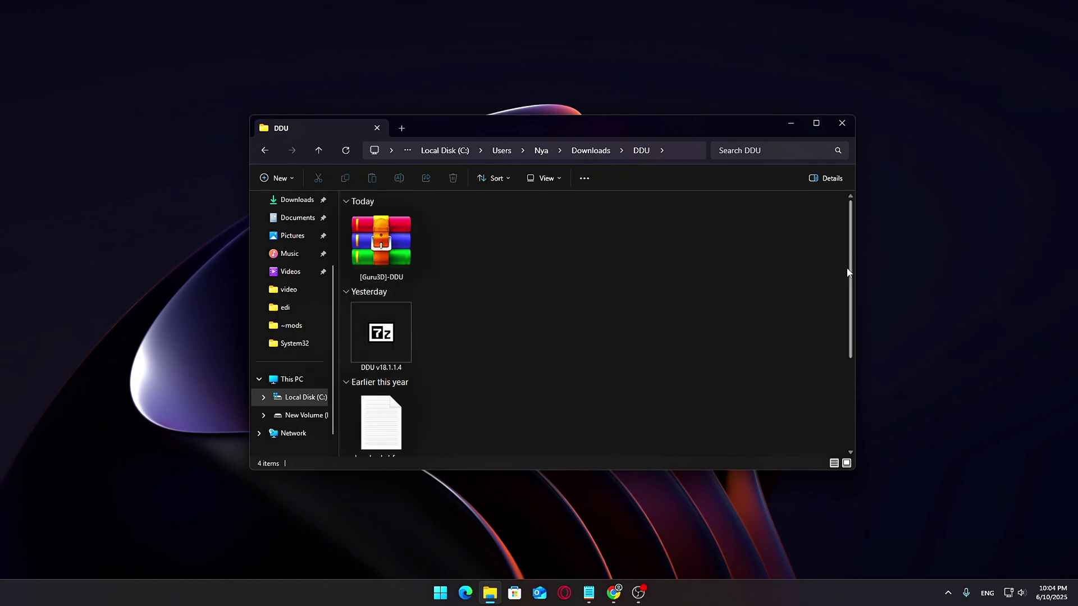
scroll(786, 365, "down", 3)
scroll(836, 337, "up", 2)
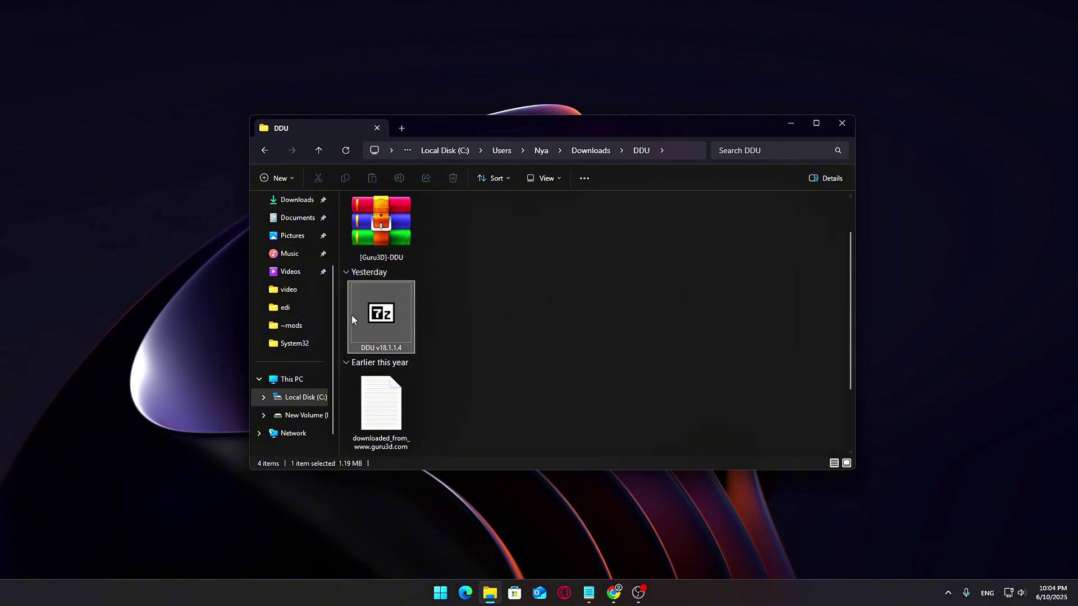
double_click(400, 322)
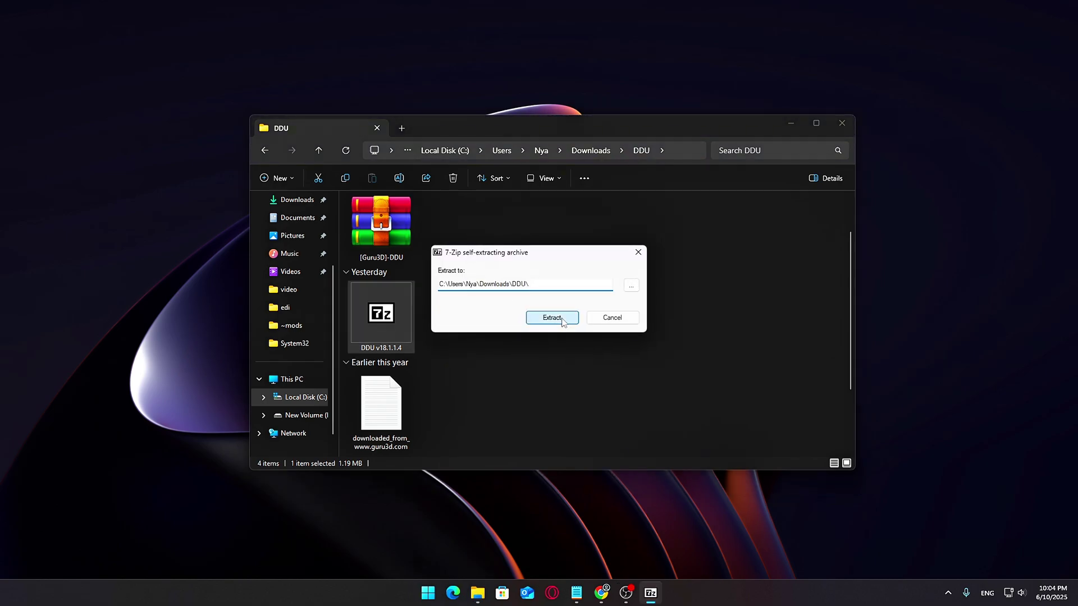
left_click(552, 318)
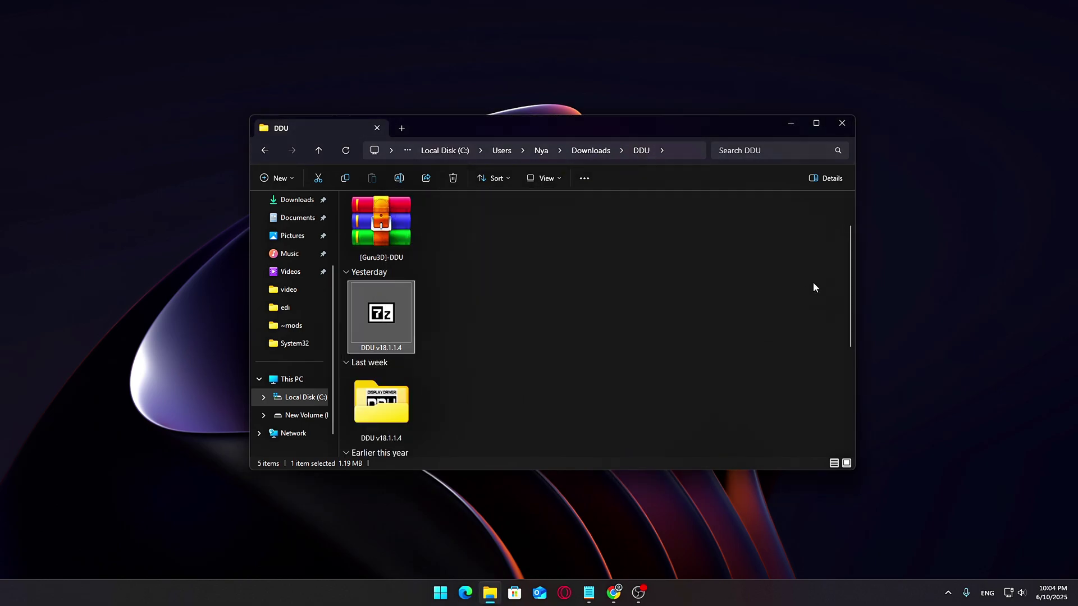
- Open the extracted DDU v18.1.1.4 folder and enlarge its file icons
scroll(851, 269, "down", 2)
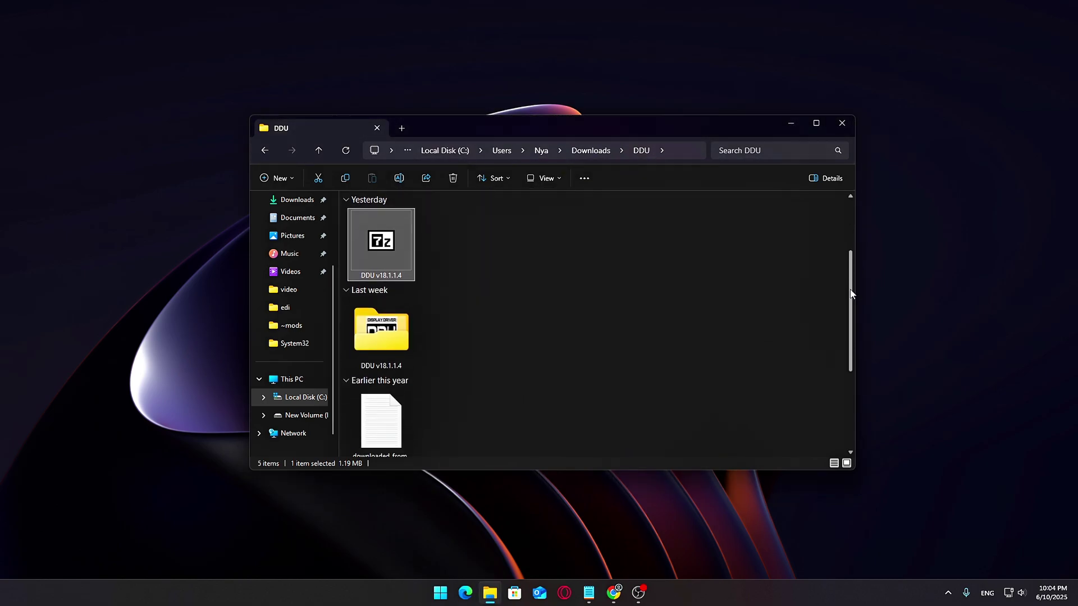
double_click(399, 329)
mouse_move(447, 427)
left_mouse_down()
mouse_move(397, 193)
mouse_move(440, 420)
left_mouse_up()
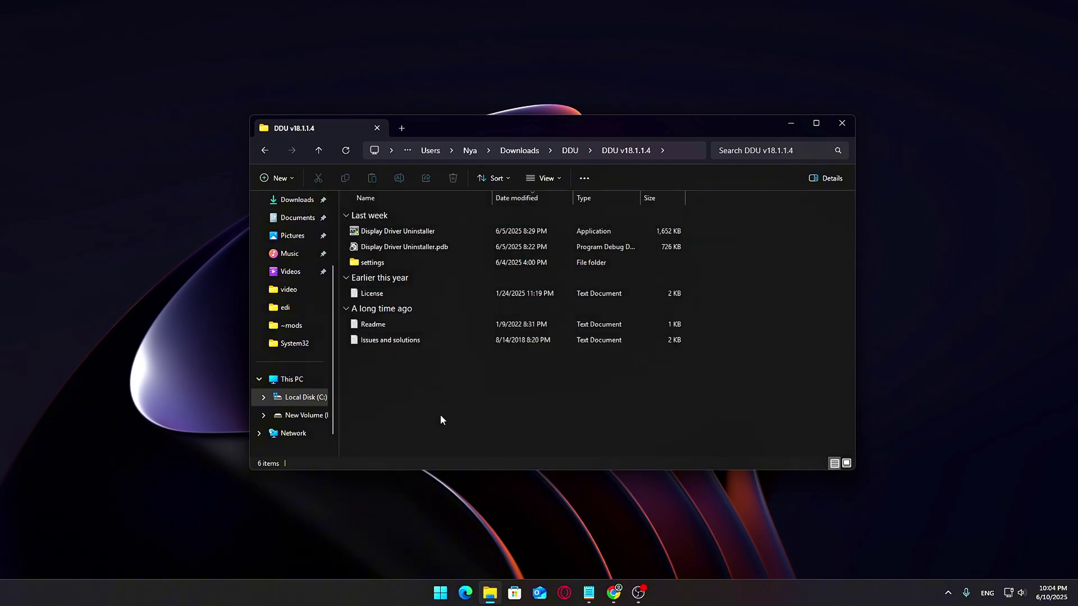
scroll(426, 365, "up", 3, "ctrl")
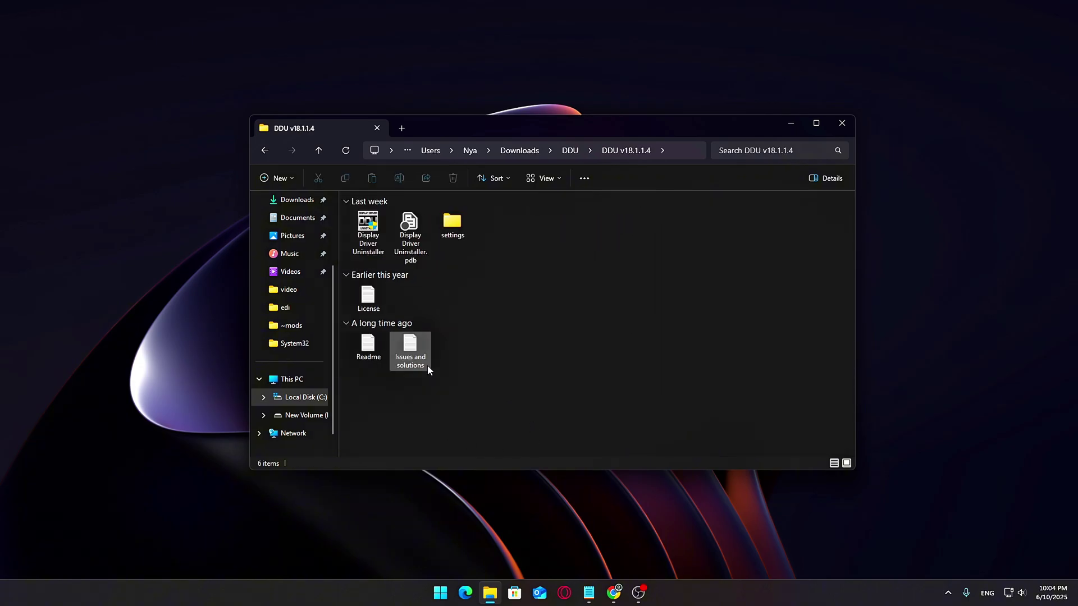
scroll(432, 371, "up", 1, "ctrl")
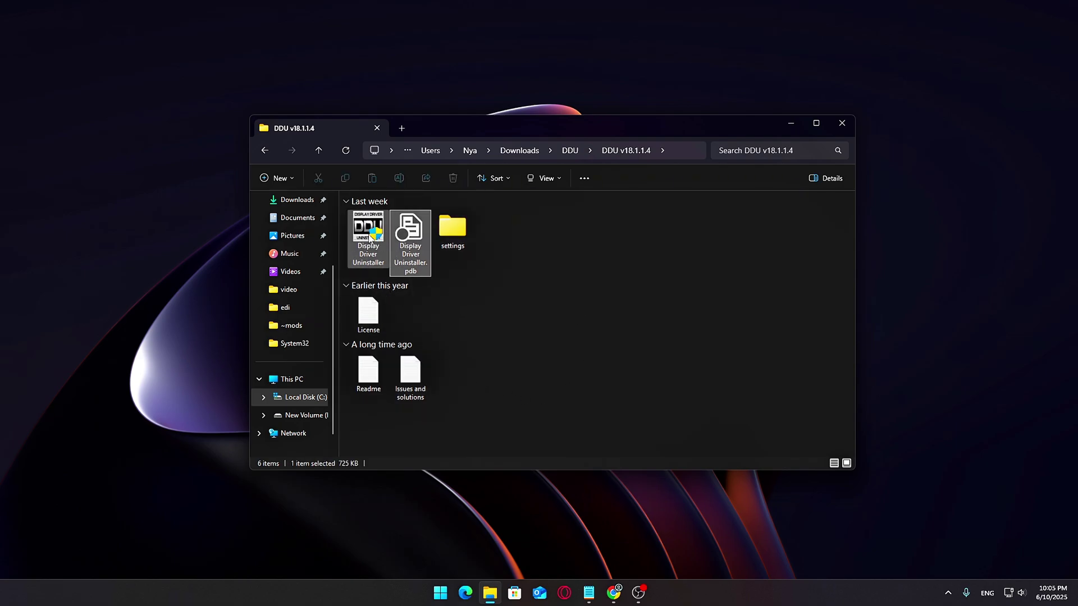
- Launch the Display Driver Uninstaller application from the DDU v18.1.1.4 folder
left_click(369, 239)
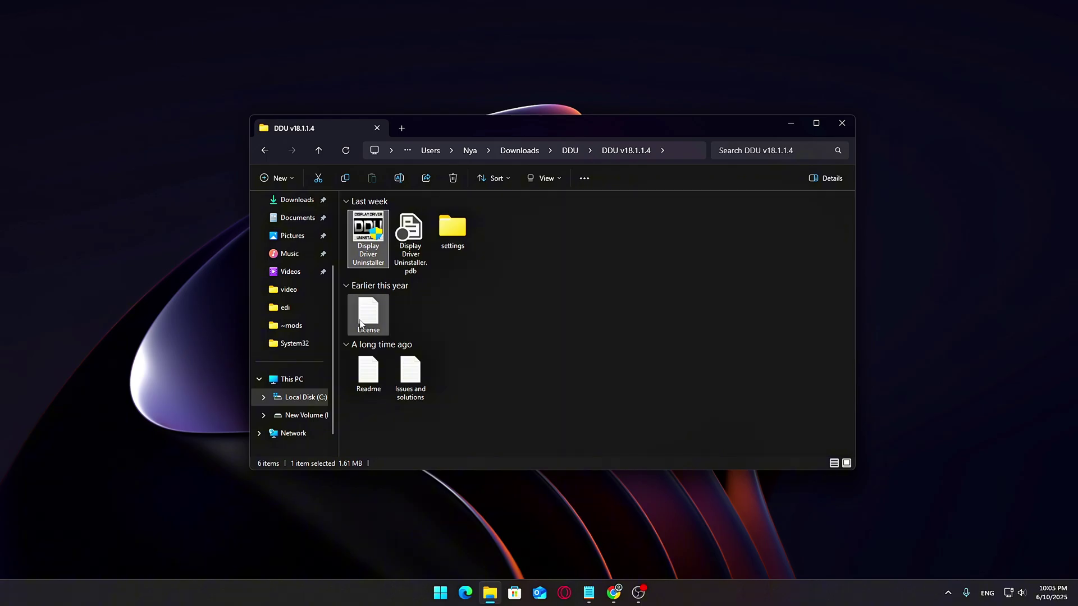
double_click(367, 231)
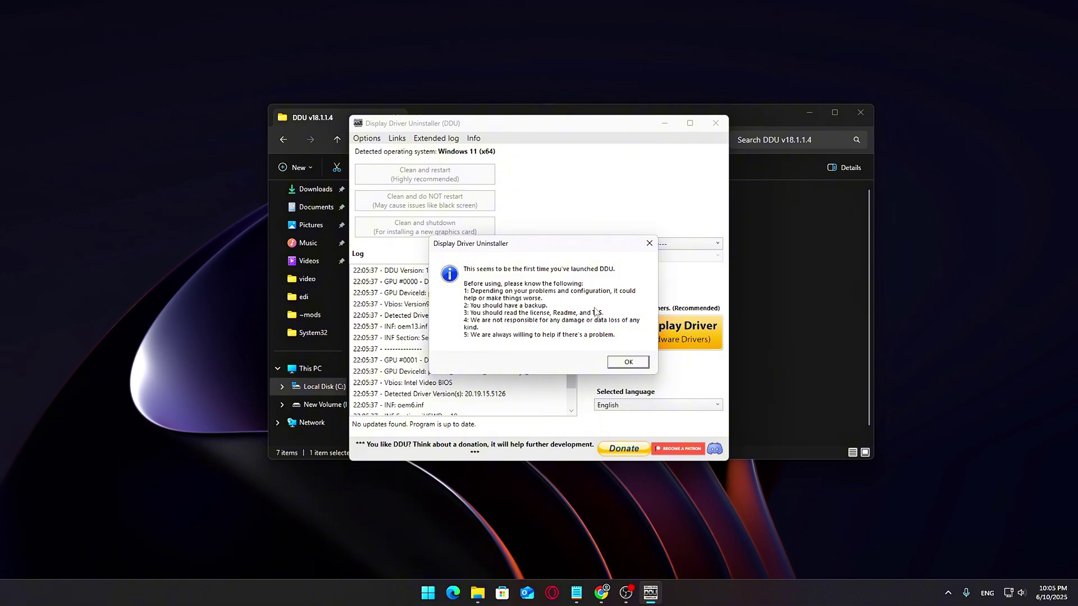
- Acknowledge the first-launch notice and close the Options window without changing any settings
left_click(631, 363)
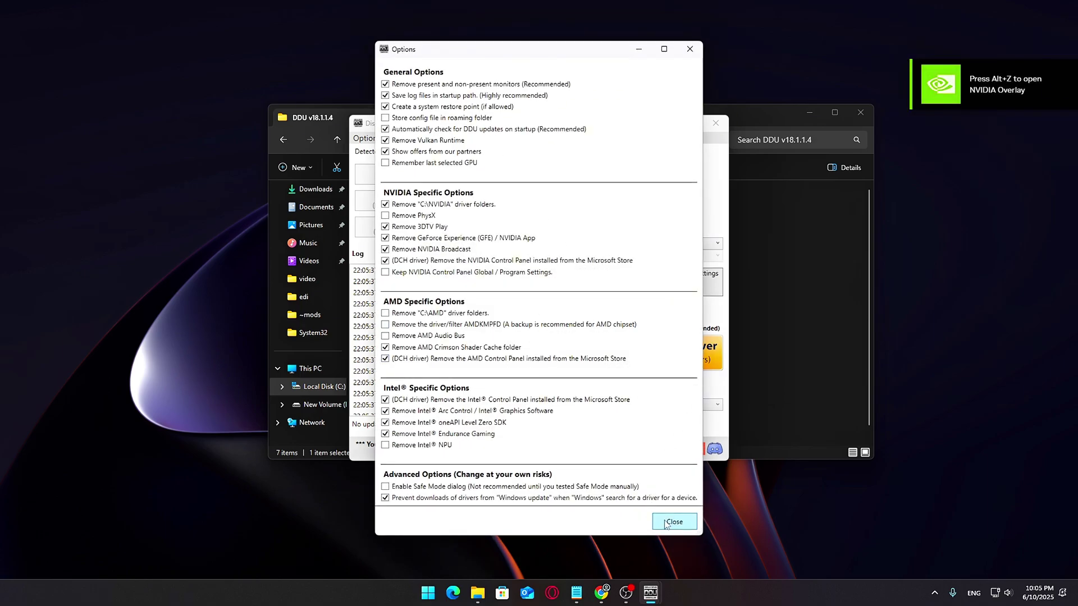
left_click(668, 522)
mouse_move(559, 270)
left_mouse_down()
mouse_move(534, 275)
mouse_move(614, 296)
mouse_move(566, 279)
mouse_move(567, 263)
mouse_move(539, 272)
mouse_move(564, 250)
mouse_move(551, 269)
mouse_move(549, 260)
left_mouse_up()
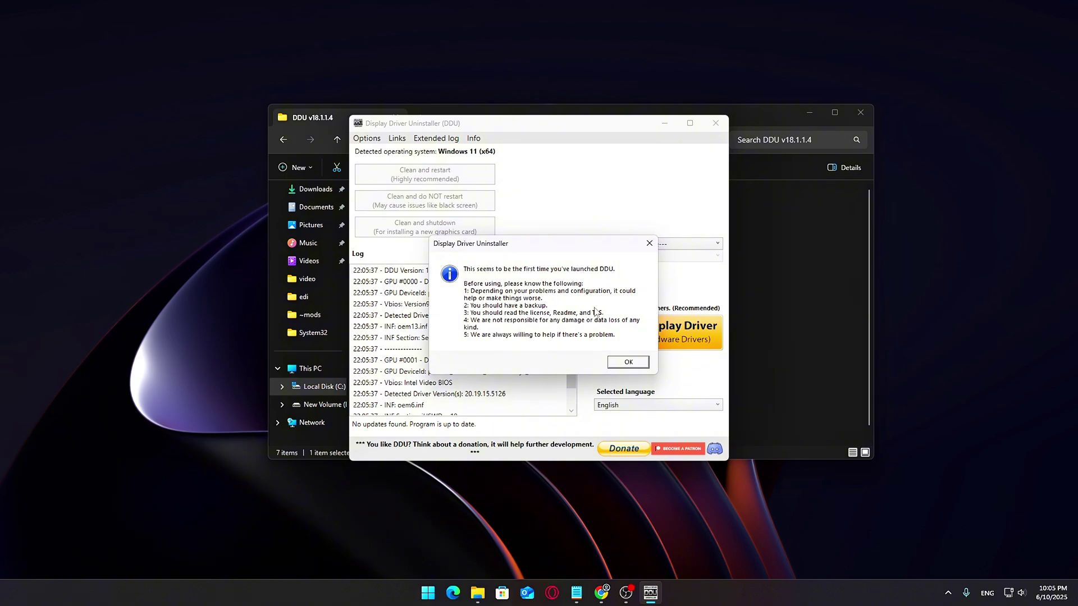
- Dismiss DDU's first-launch notice and close its Options window with the default settings kept
left_click(631, 364)
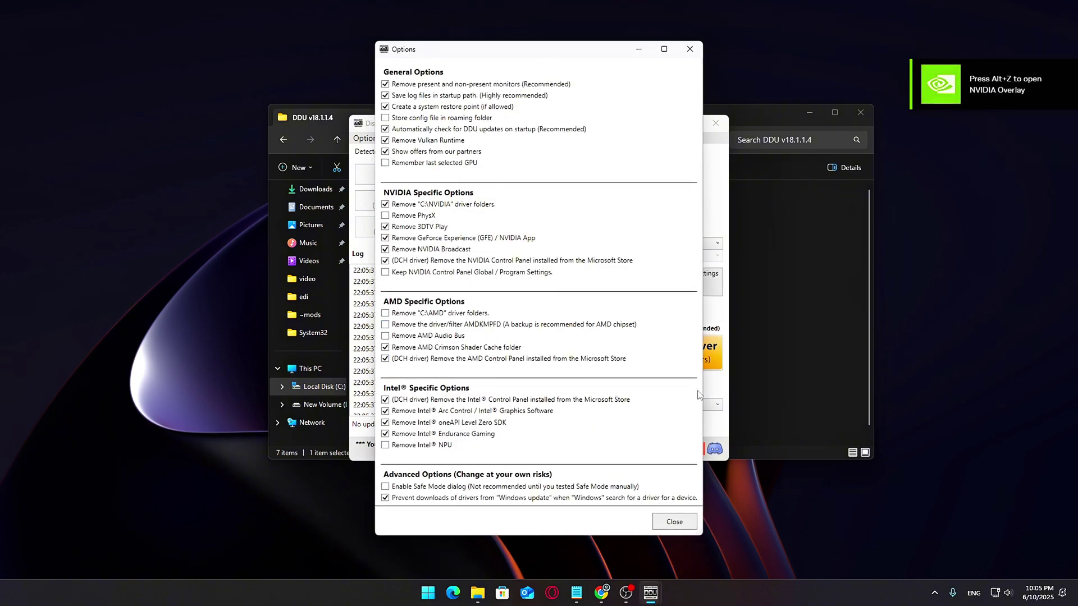
left_click(668, 522)
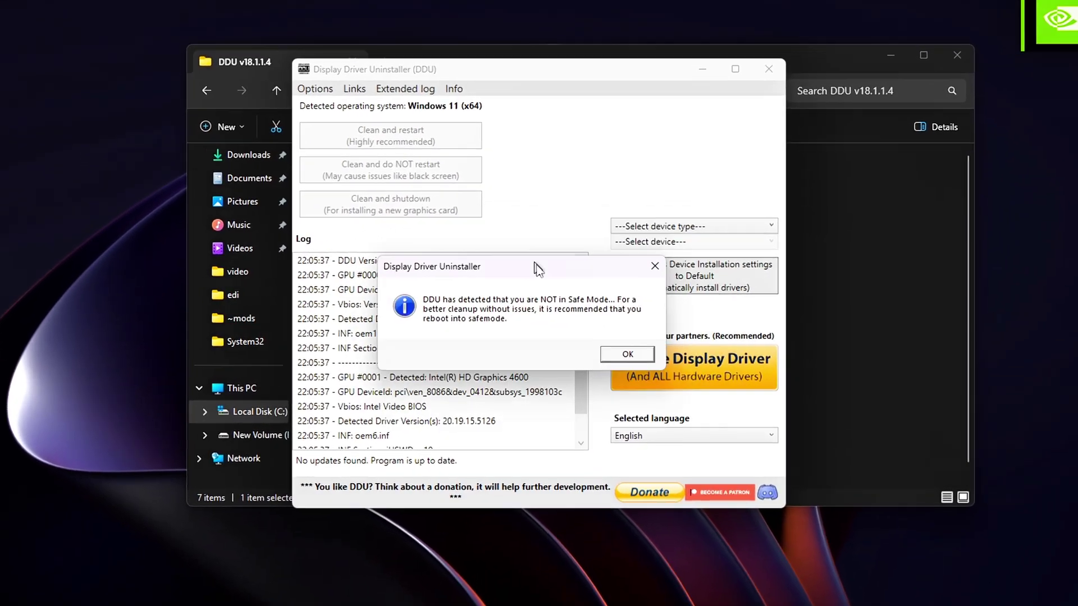
left_click_drag(568, 219, 549, 241)
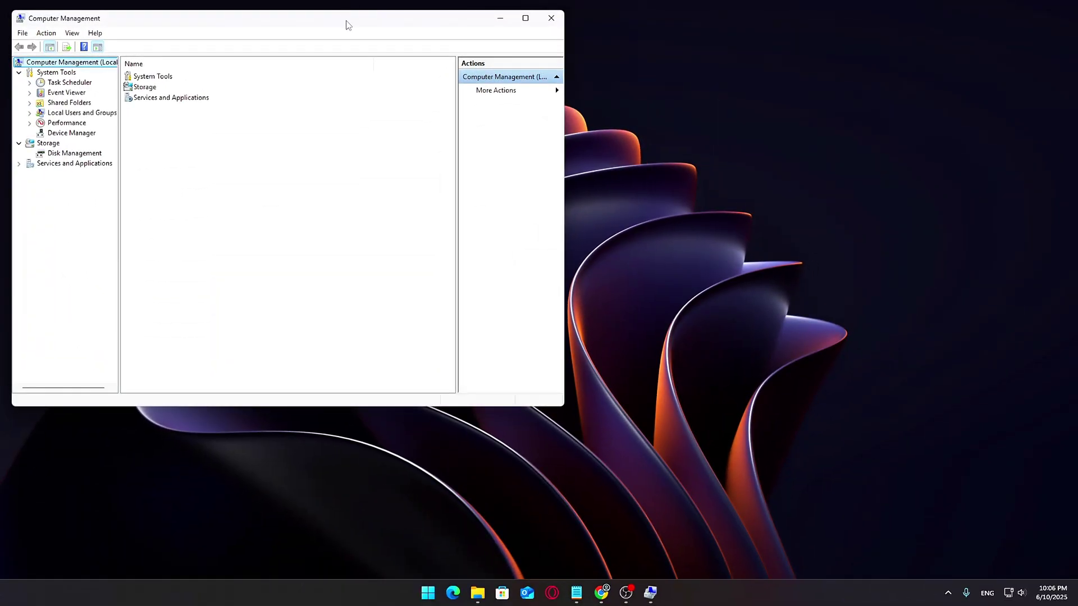
- Examine the installed graphics cards under Display adapters in Computer Management's Device Manager
left_click_drag(349, 25, 543, 104)
left_click(269, 212)
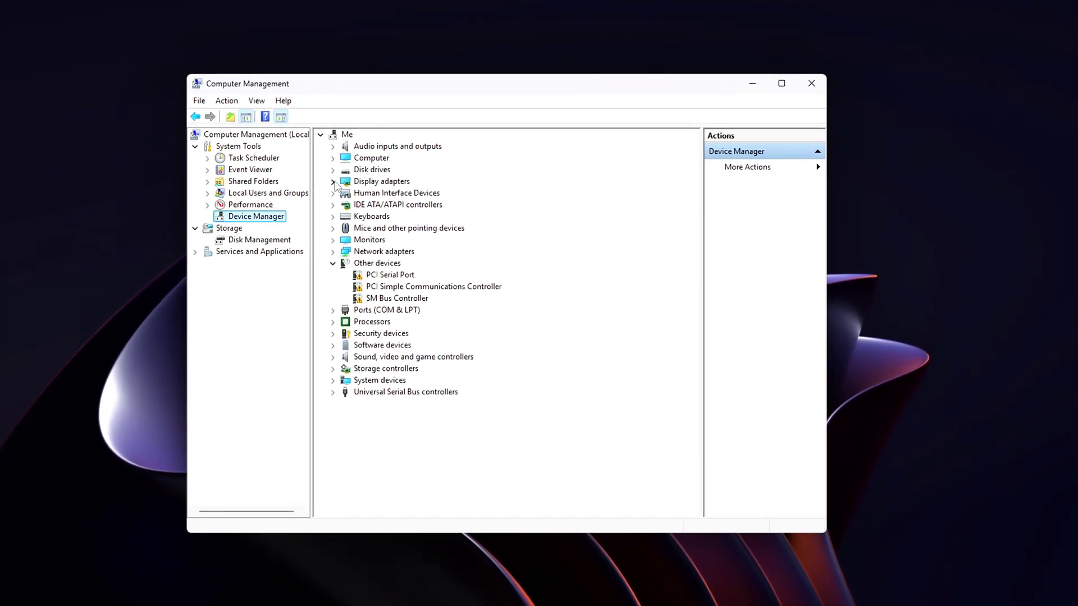
double_click(345, 182)
left_click(382, 196)
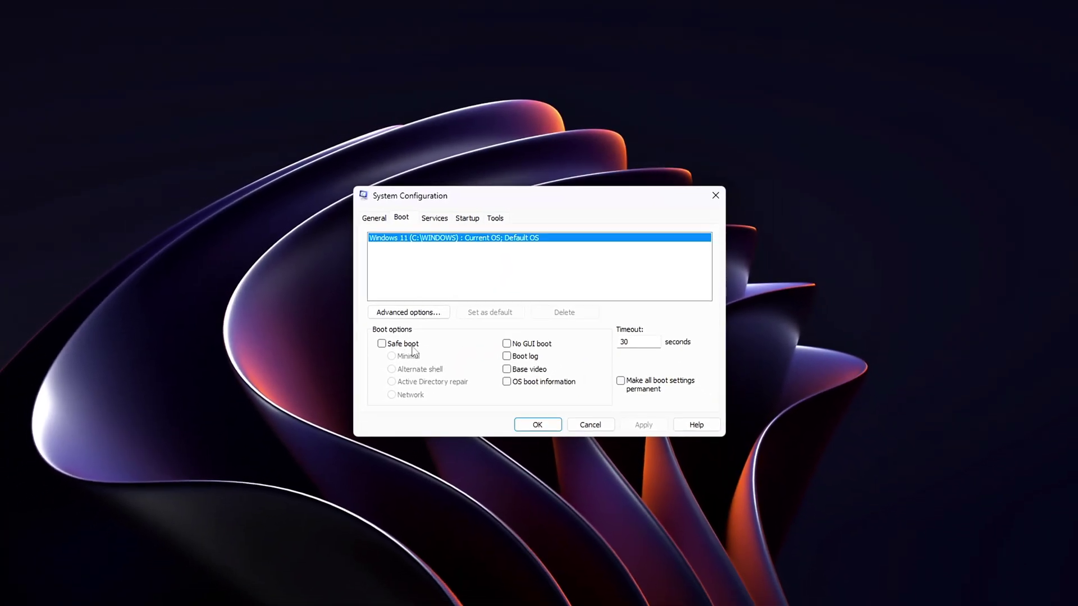
- Open System Configuration with msconfig and enable Safe boot in its boot options
left_click(412, 346)
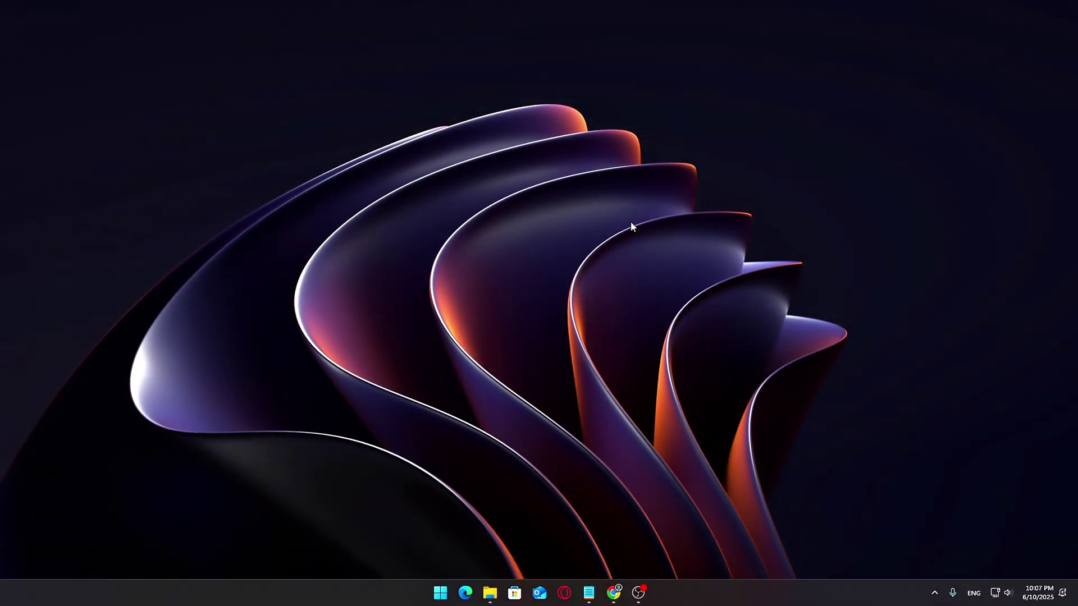
key("super+r")
left_click_drag(147, 468, 584, 226)
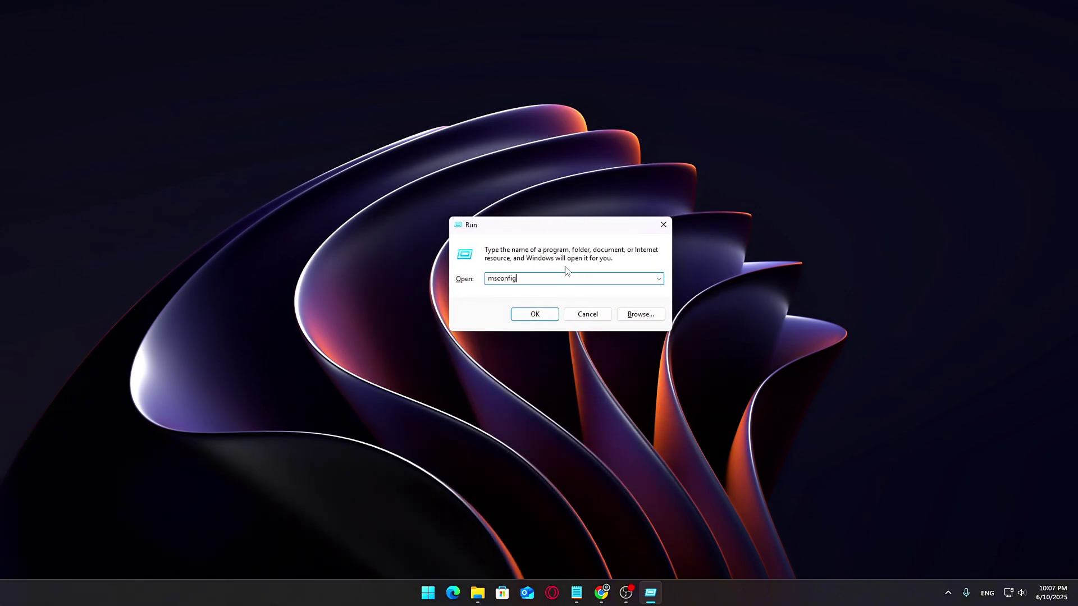
left_click(531, 312)
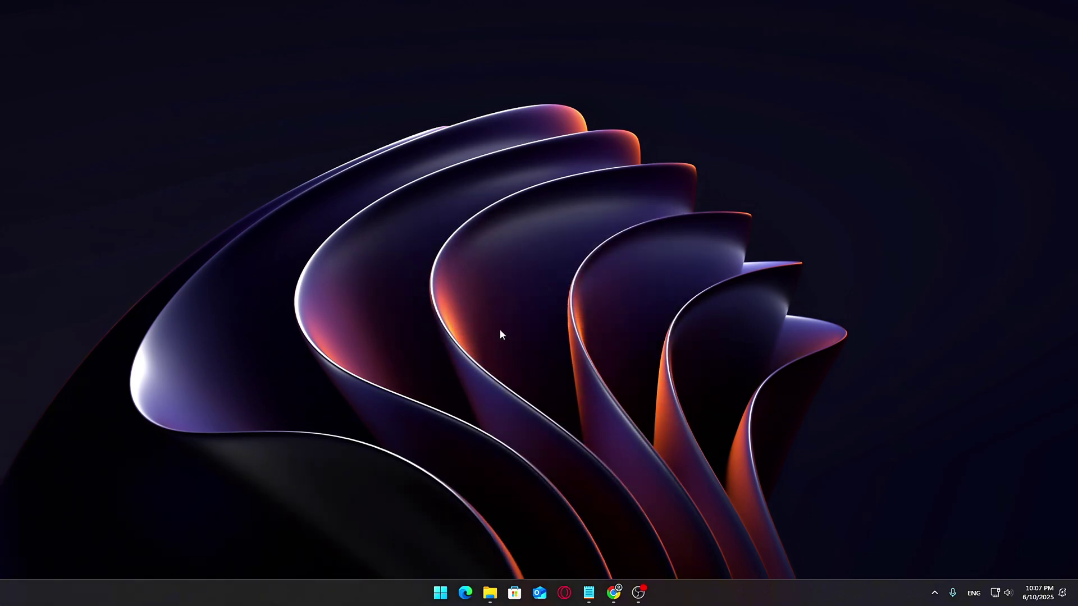
left_click_drag(525, 186, 552, 188)
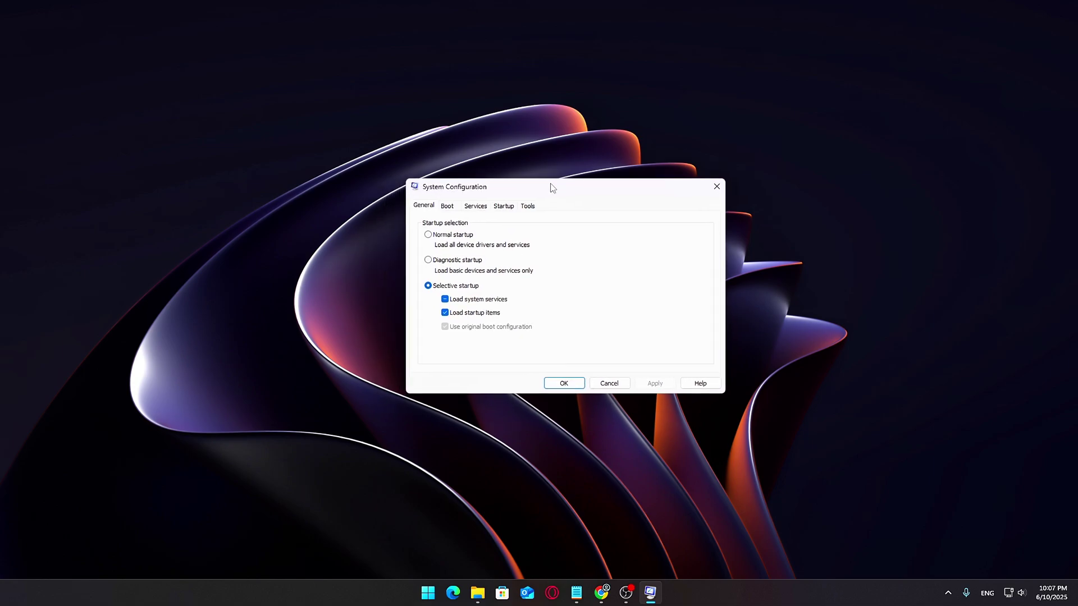
left_click(448, 207)
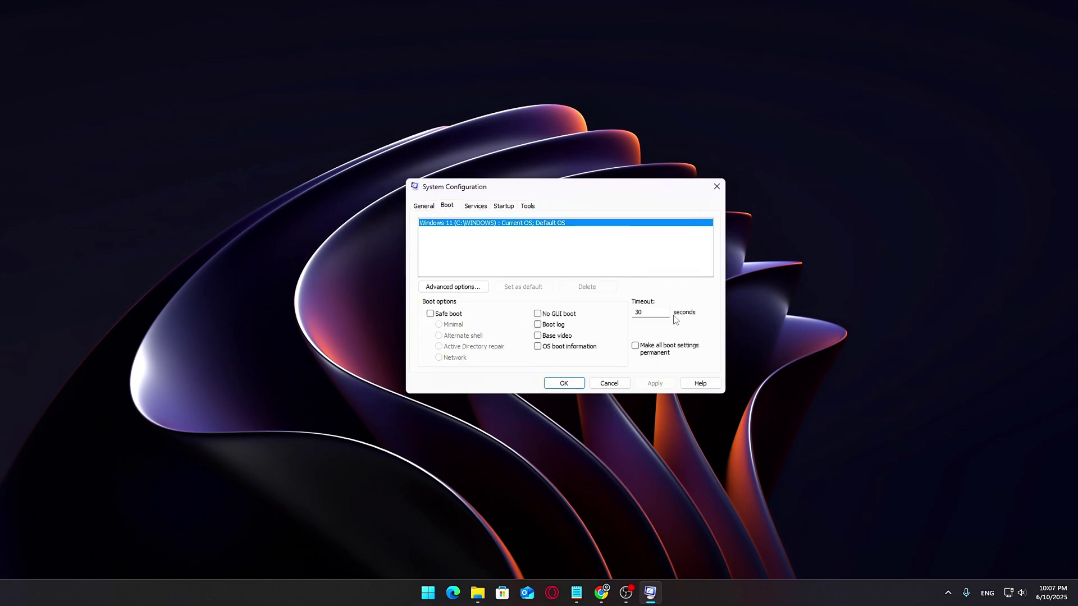
left_click(416, 329)
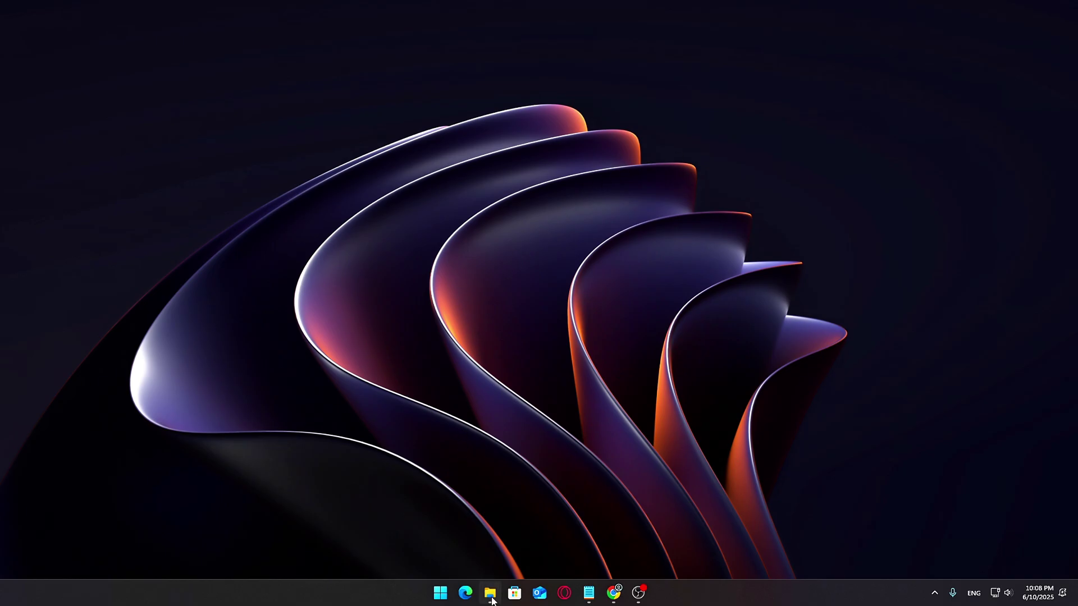
- Switch back to Display Driver Uninstaller by launching it again and acknowledge the Safe Mode notice
left_click(491, 595)
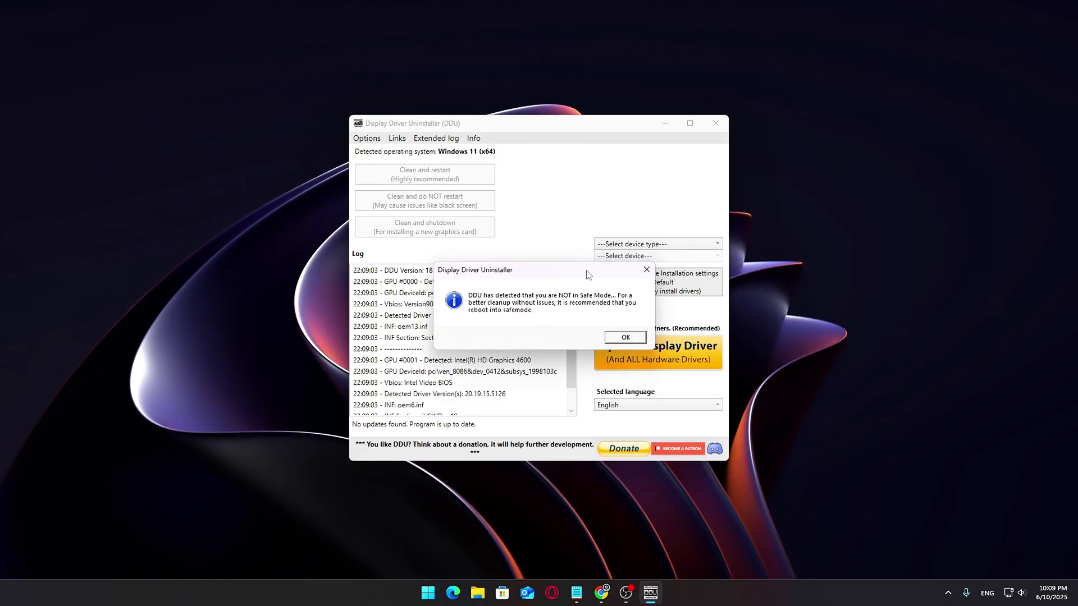
left_click_drag(588, 275, 592, 242)
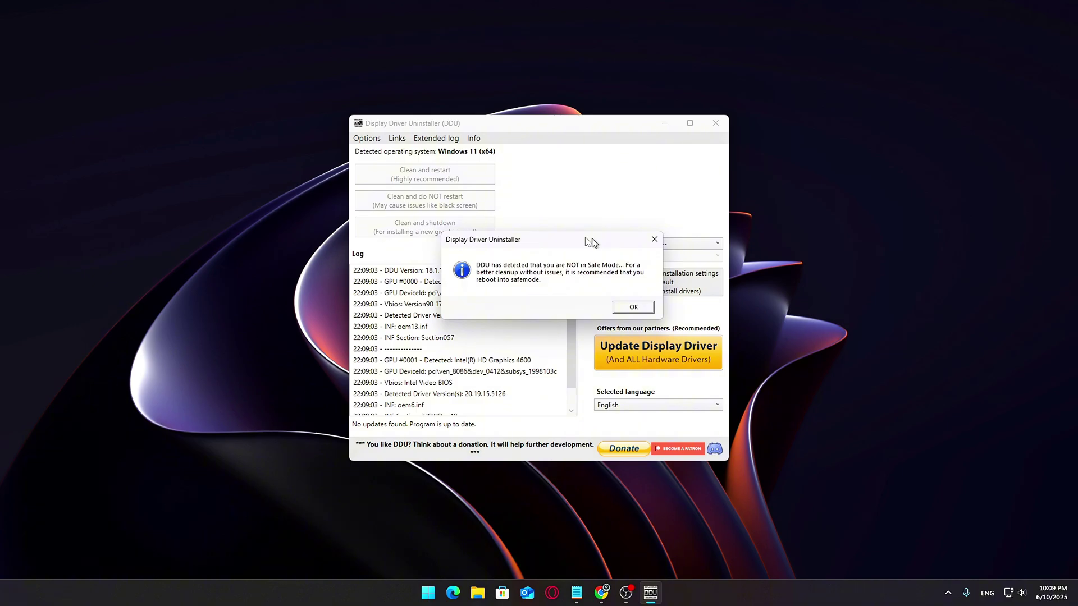
left_click_drag(592, 243, 600, 270)
left_click(637, 335)
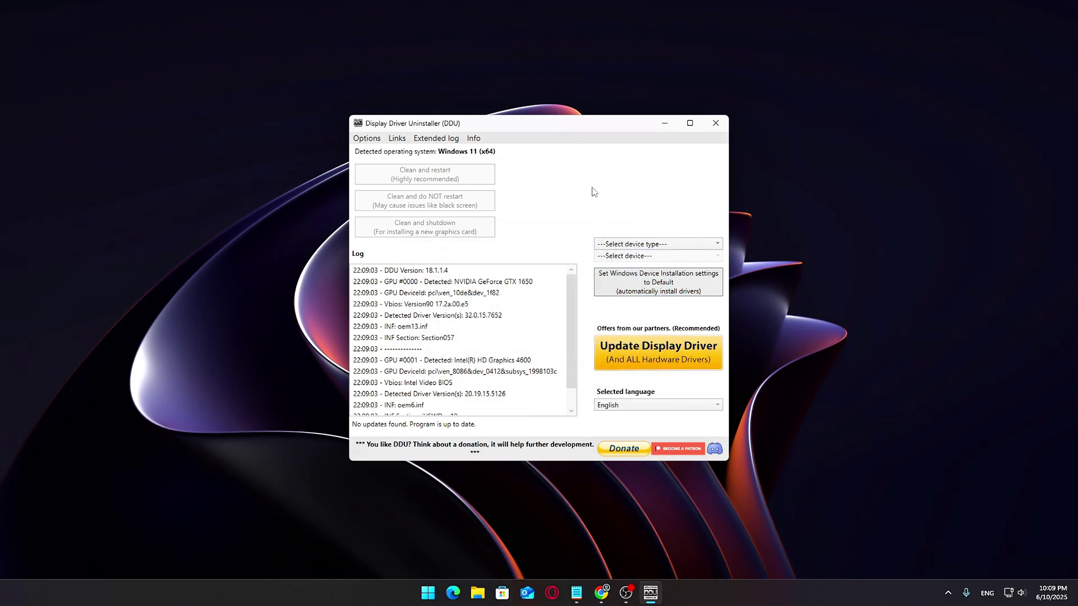
left_click_drag(582, 124, 596, 121)
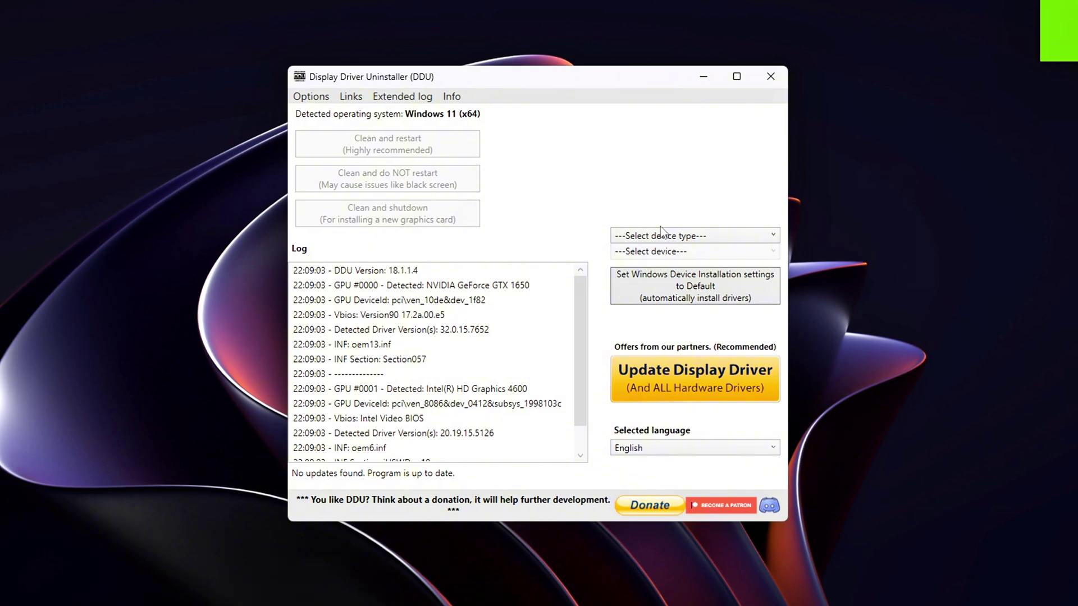
- Set the device type to GPU, try AMD and Intel as the device, and choose NVIDIA for cleaning
left_click(635, 236)
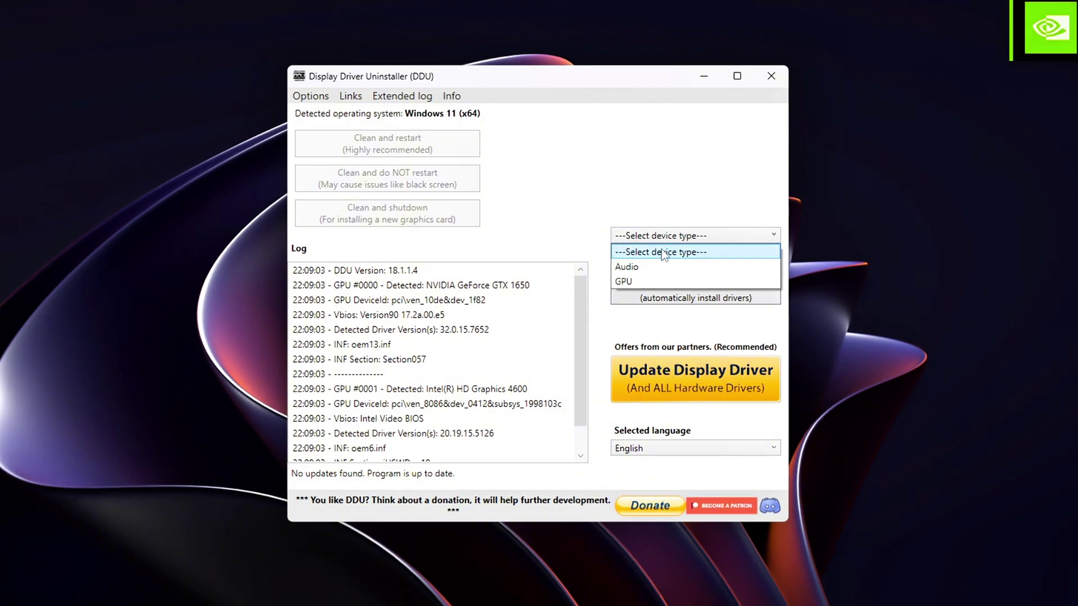
left_click(666, 282)
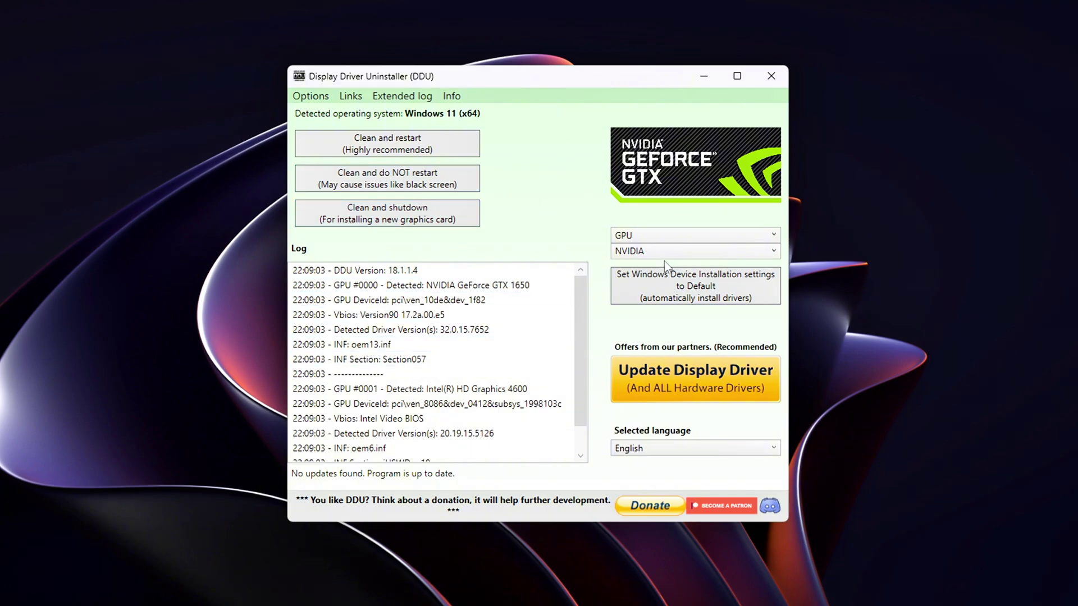
left_click(647, 254)
left_click(640, 297)
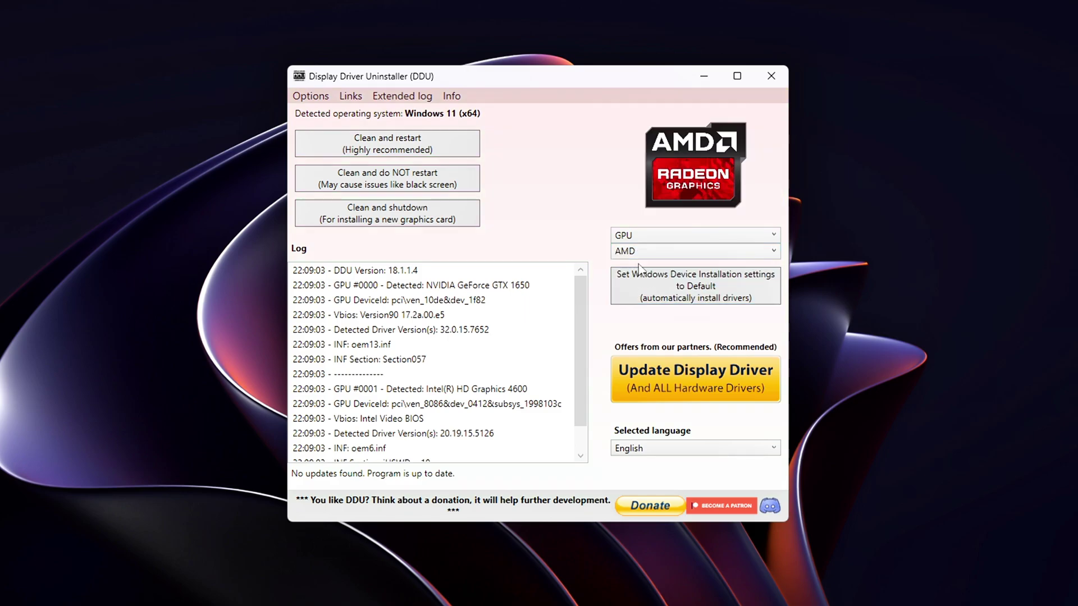
left_click(640, 253)
left_click(639, 313)
left_click(649, 252)
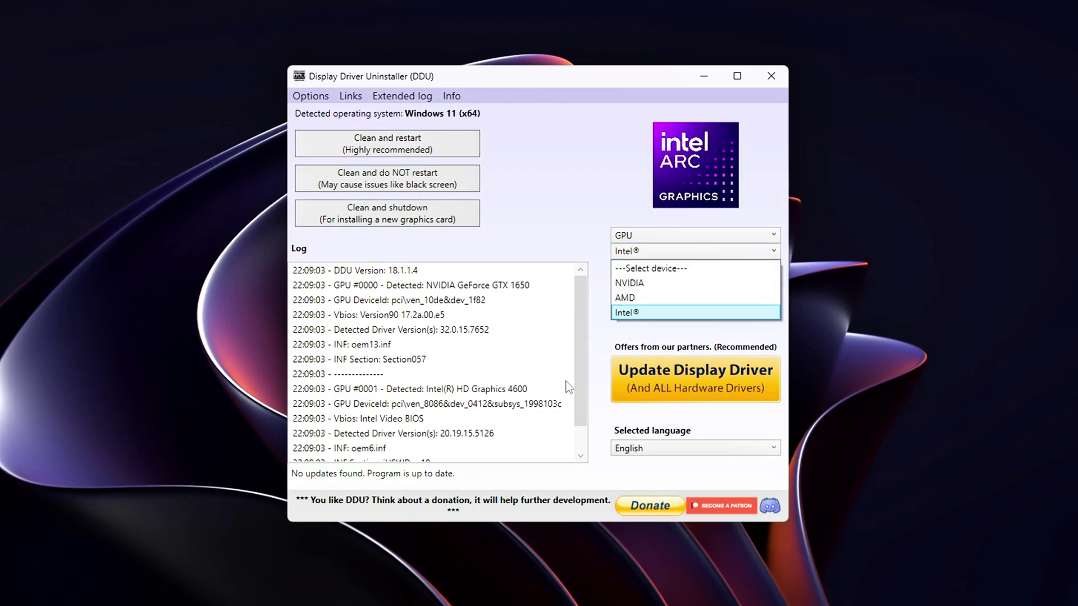
left_click(661, 283)
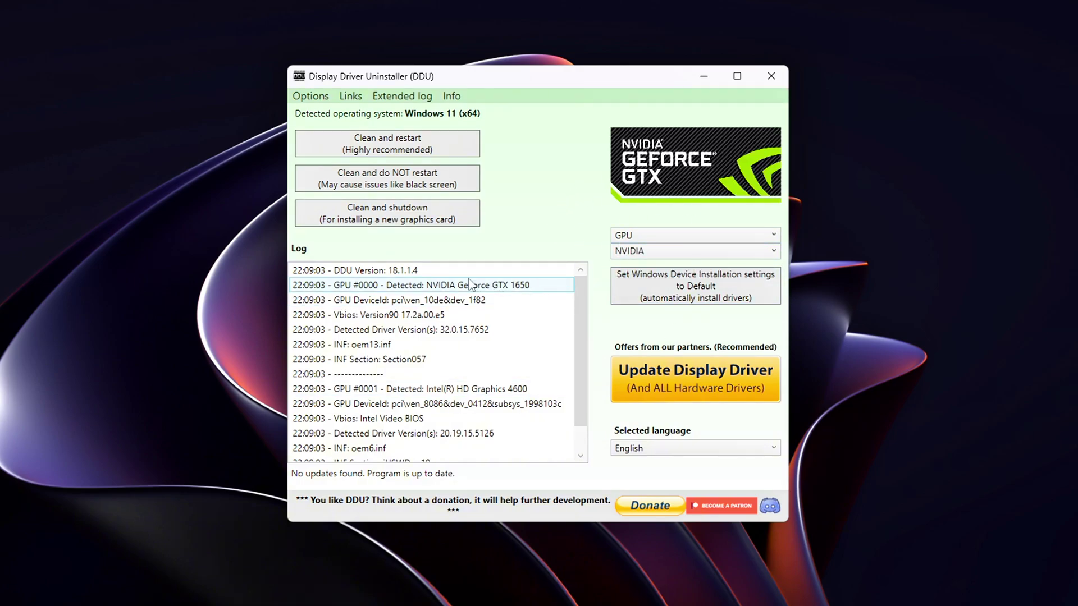
mouse_move(585, 305)
left_mouse_down()
mouse_move(576, 385)
mouse_move(583, 295)
mouse_move(582, 305)
left_mouse_up()
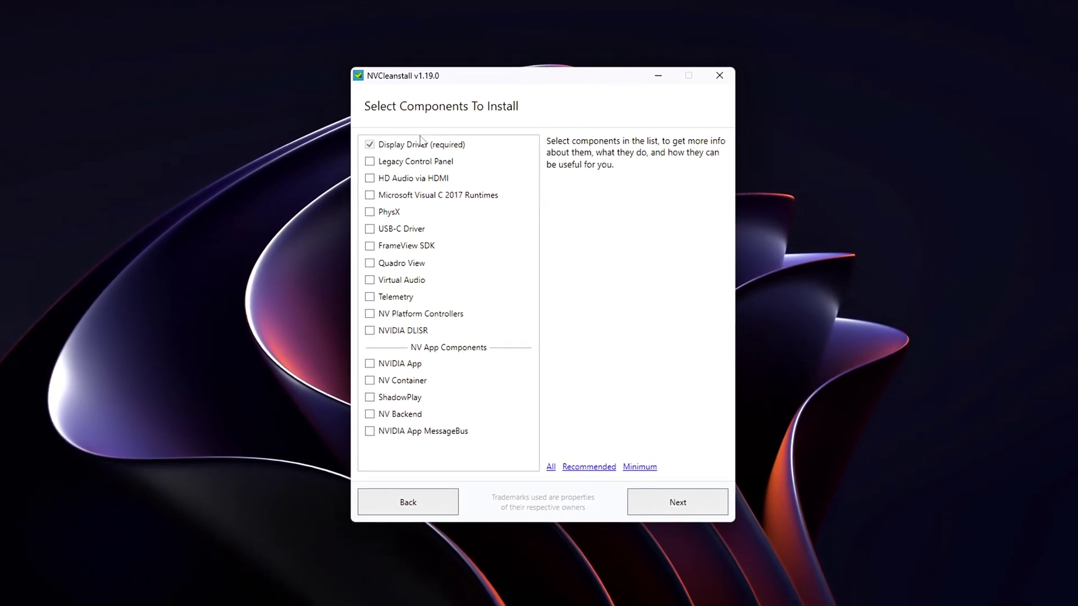
- In NVCleanstall, review the optional component descriptions and include NVIDIA App and ShadowPlay in the installation
left_click(435, 142)
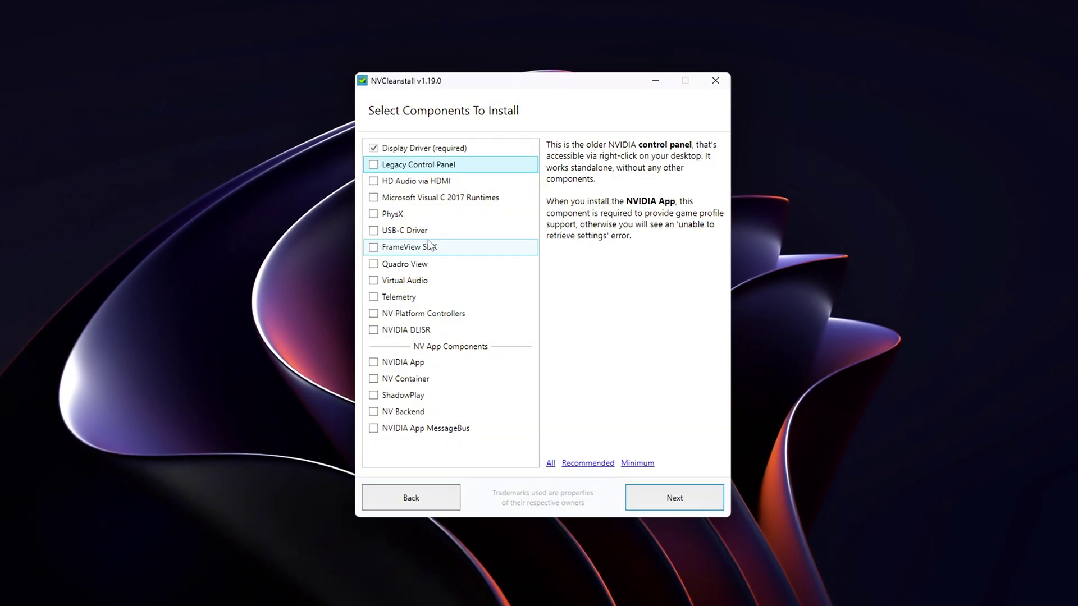
left_click(450, 201)
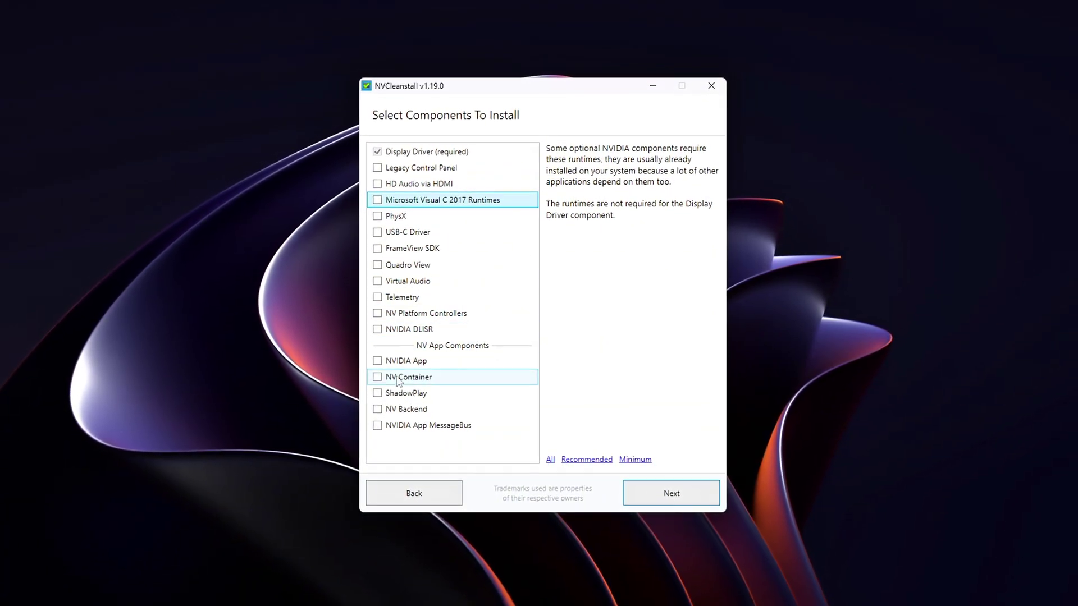
left_click(376, 362)
left_click(380, 392)
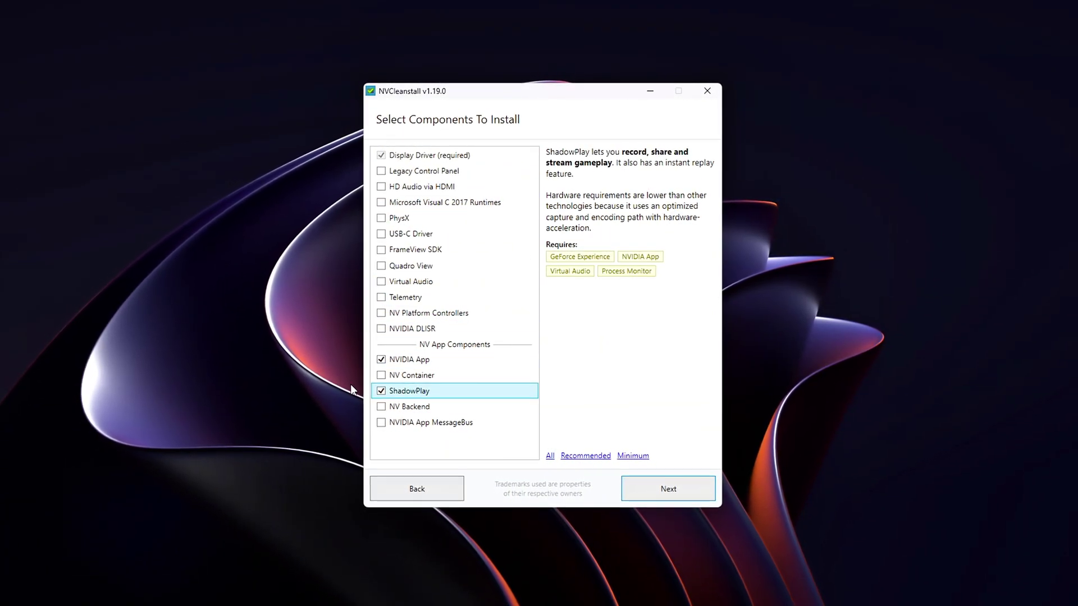
left_click(461, 391)
left_click(445, 360)
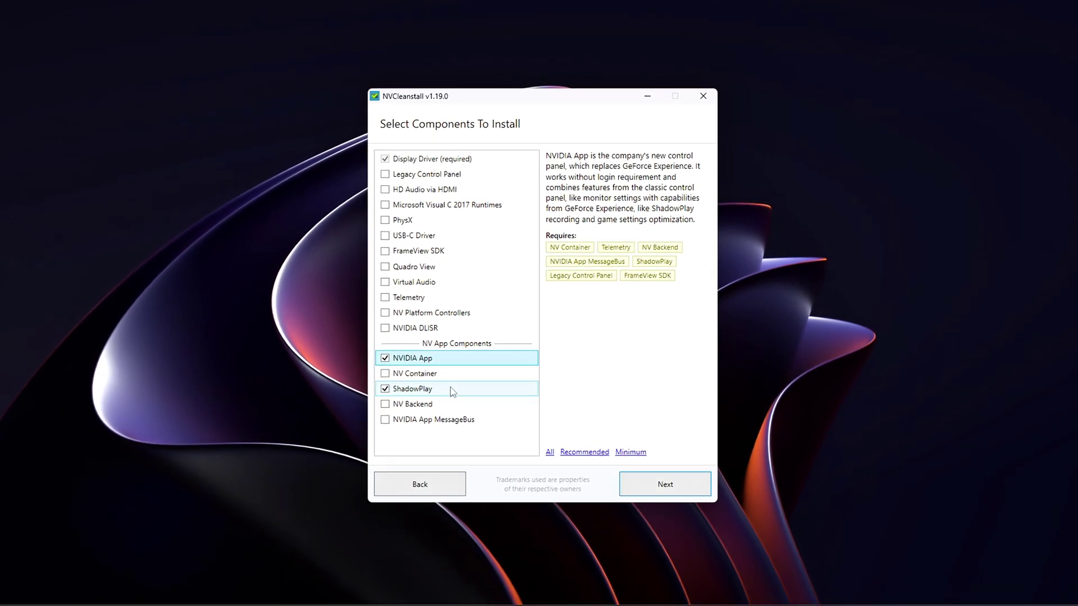
left_click(453, 390)
- Exclude NV Container and NVIDIA App from the installation and accept the component selection
left_click(386, 372)
left_click(387, 372)
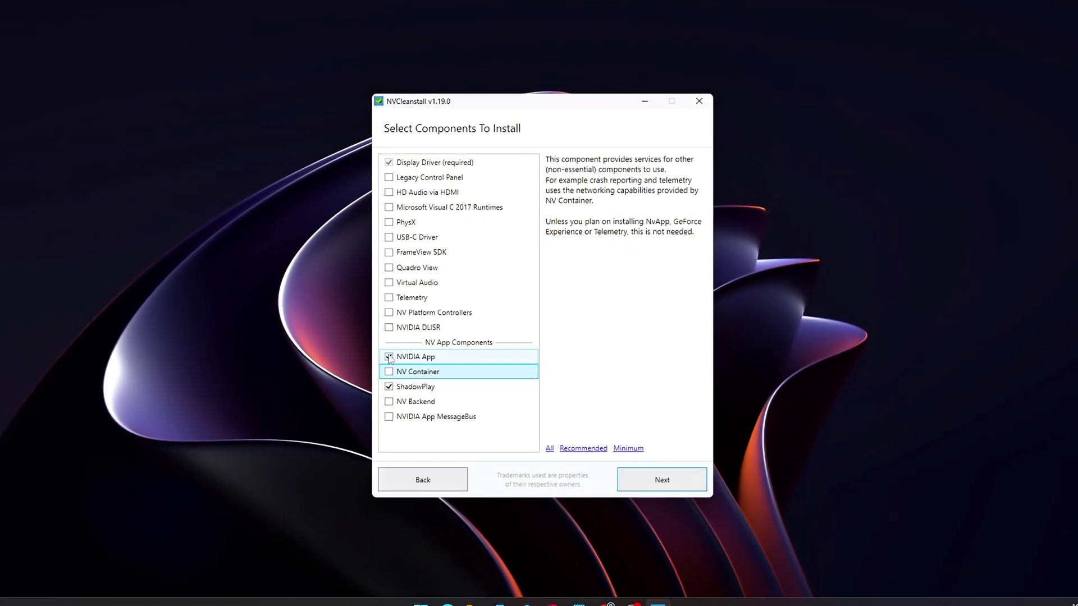
left_click(387, 357)
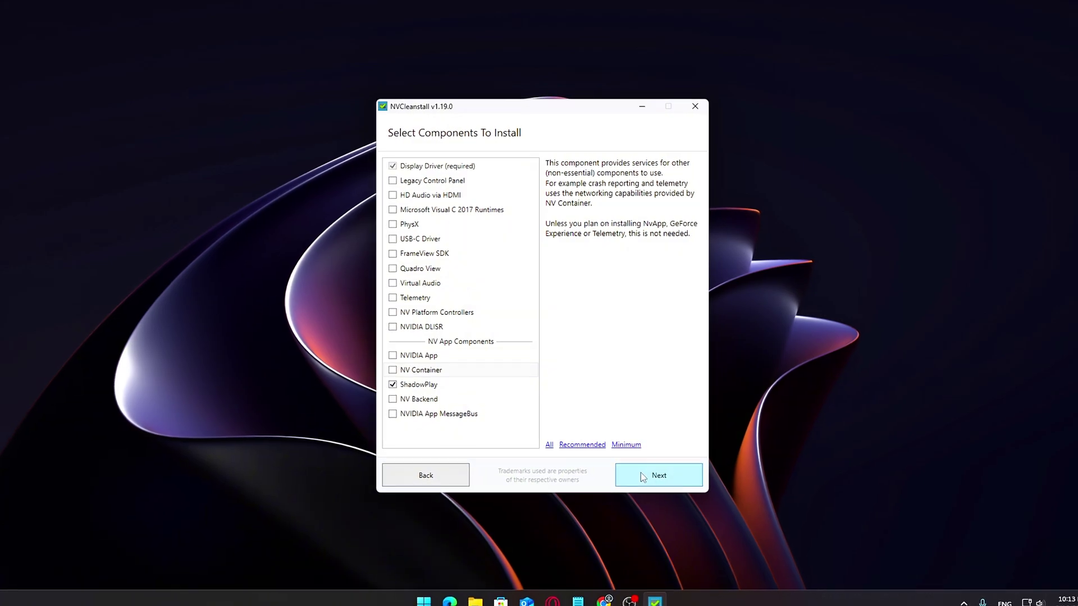
left_click(642, 474)
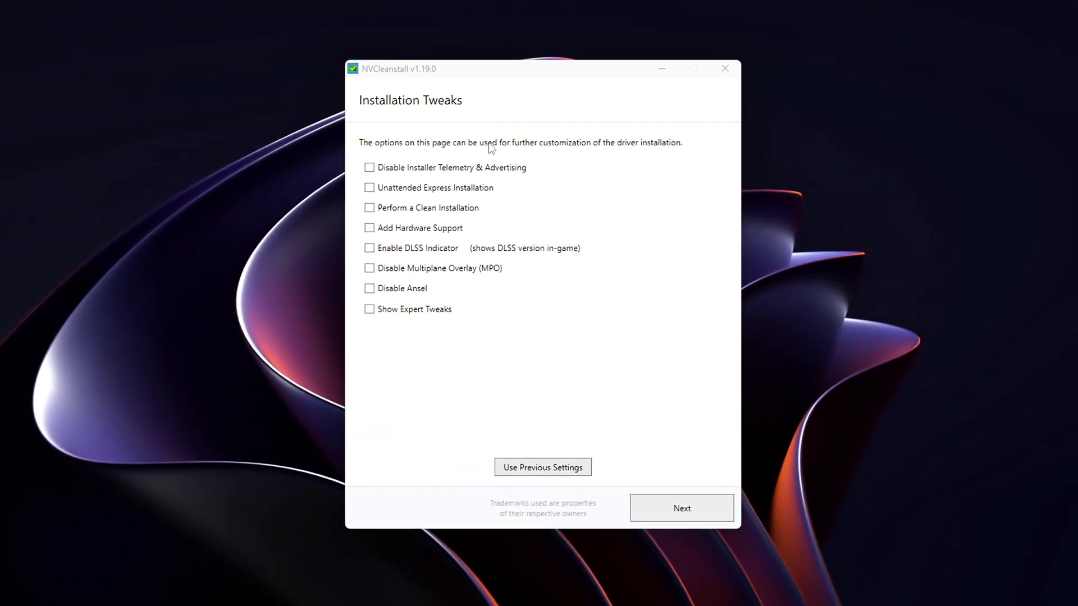
- Enable the Disable Installer Telemetry & Advertising, Unattended Express Installation and Perform a Clean Installation tweaks
left_click(444, 170)
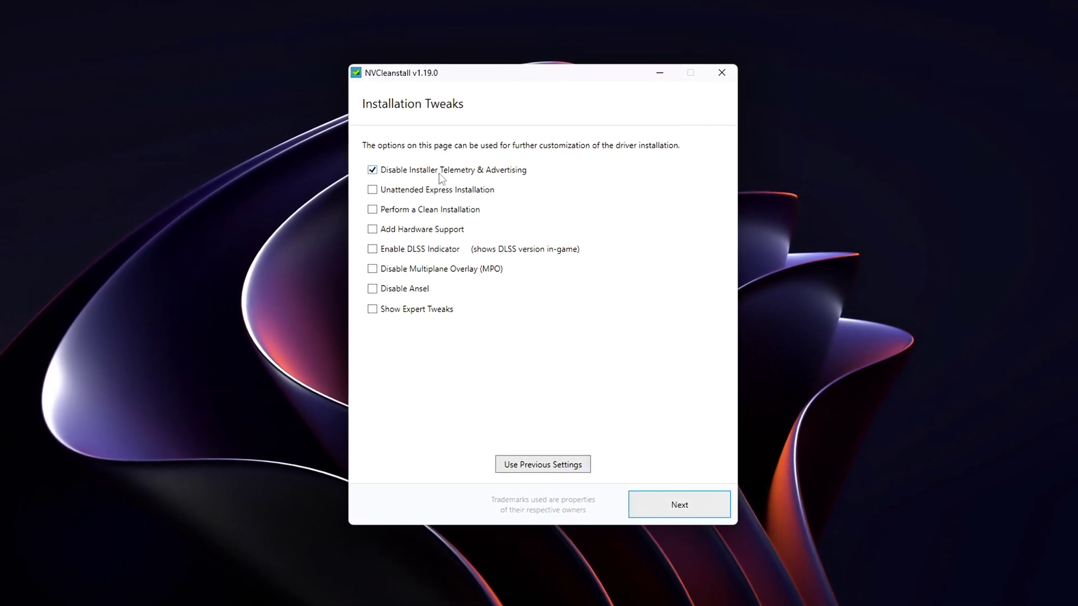
left_click(432, 190)
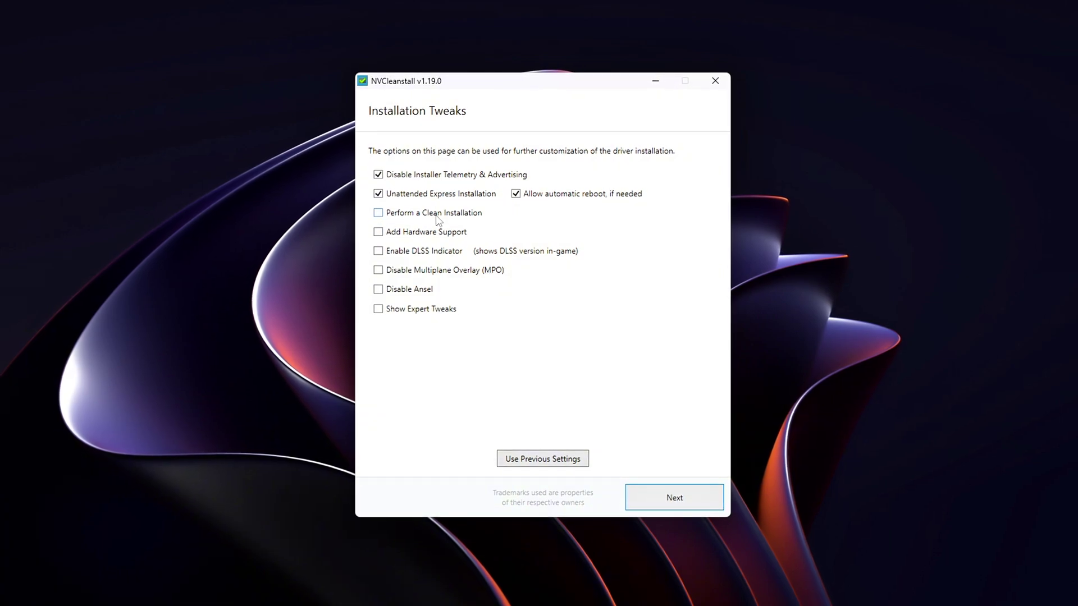
left_click(466, 213)
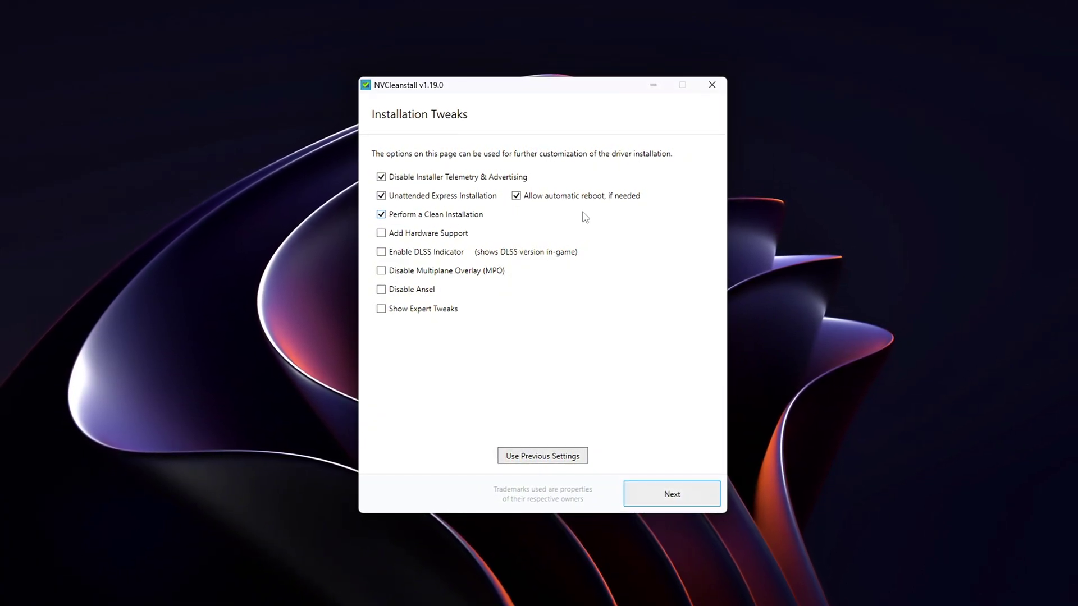
- Enable Disable Multiplane Overlay (MPO) and Disable Ansel, plus Disable HDCP among the expert tweaks
left_click(416, 271)
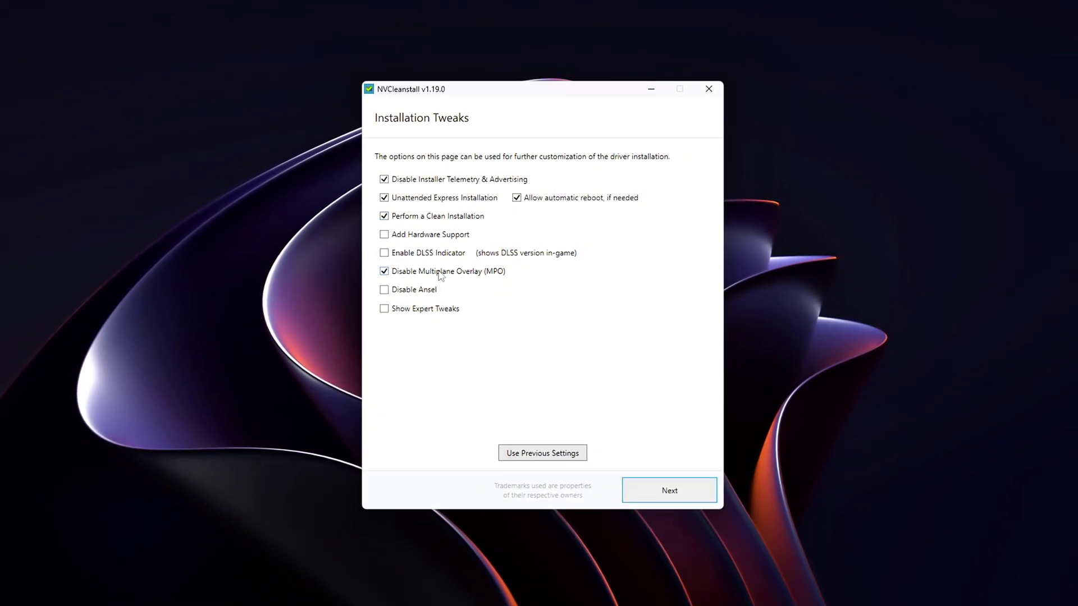
left_click(416, 290)
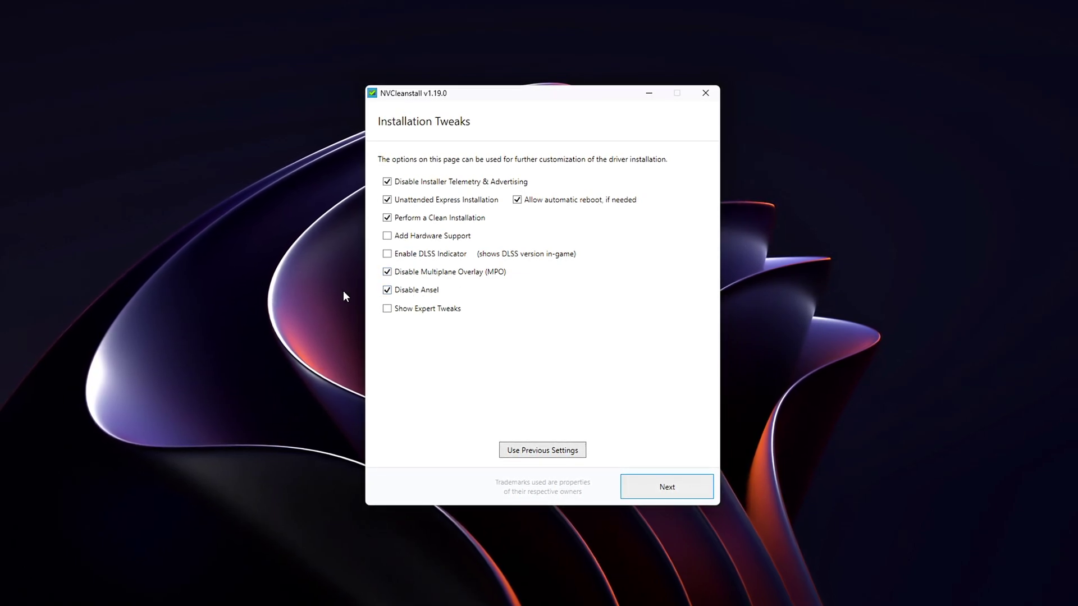
left_click(430, 310)
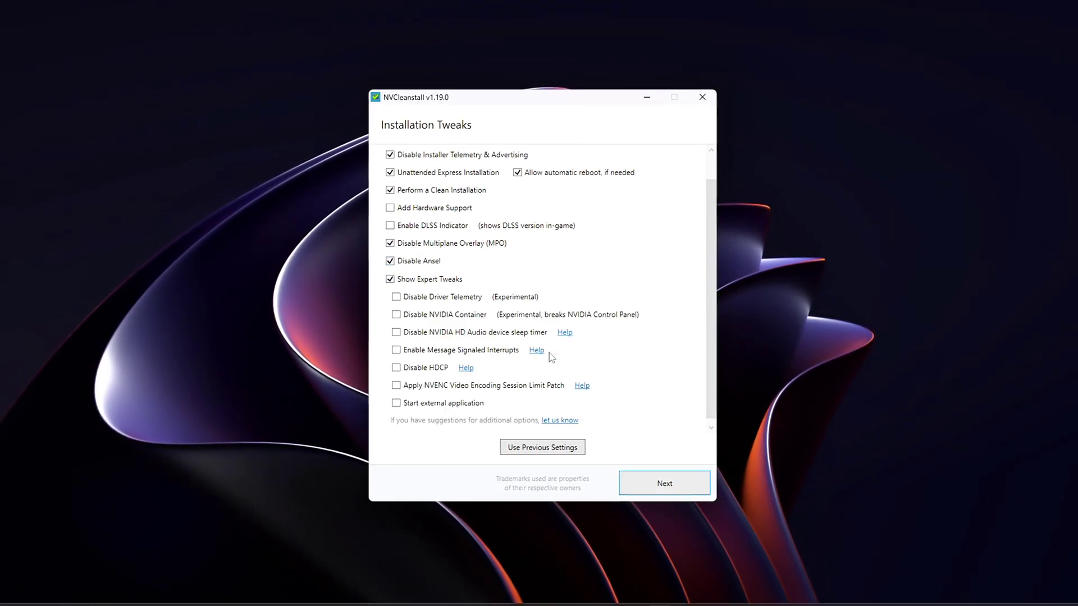
left_click(433, 362)
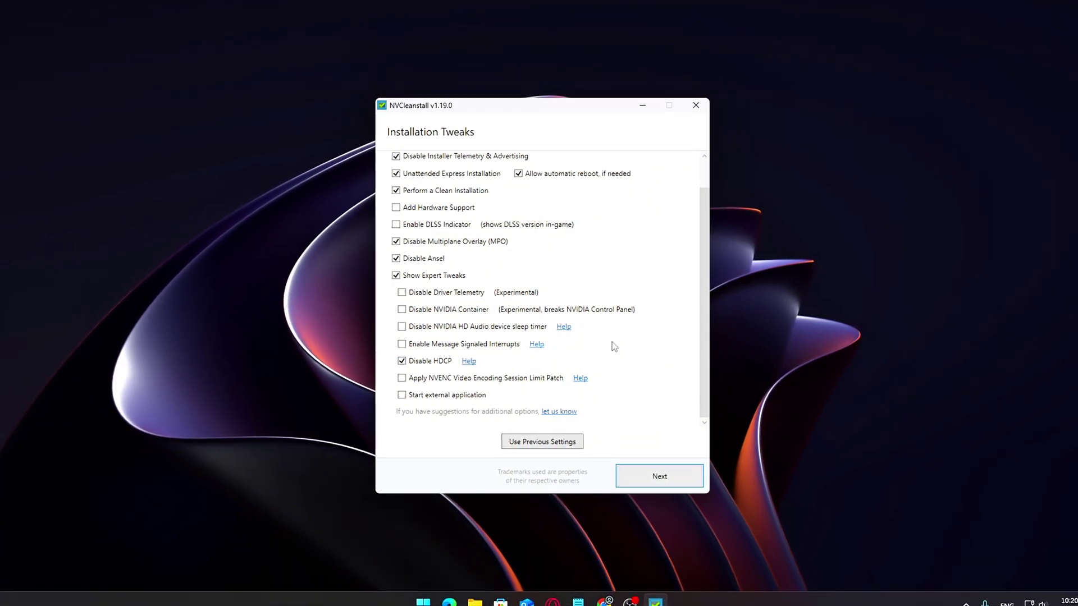
- Enable Message Signaled Interrupts among the expert tweaks
left_click(517, 344)
scroll(522, 345, "down", 1)
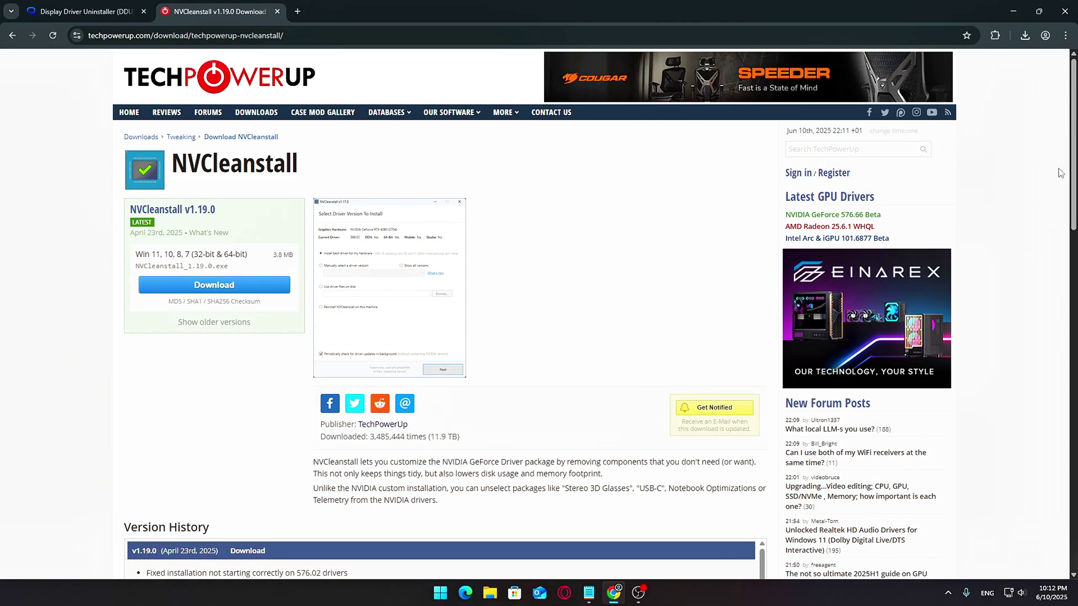
- Switch to the browser and download NVCleanstall v1.19.0 from its TechPowerUp page using a US server
scroll(858, 178, "down", 1)
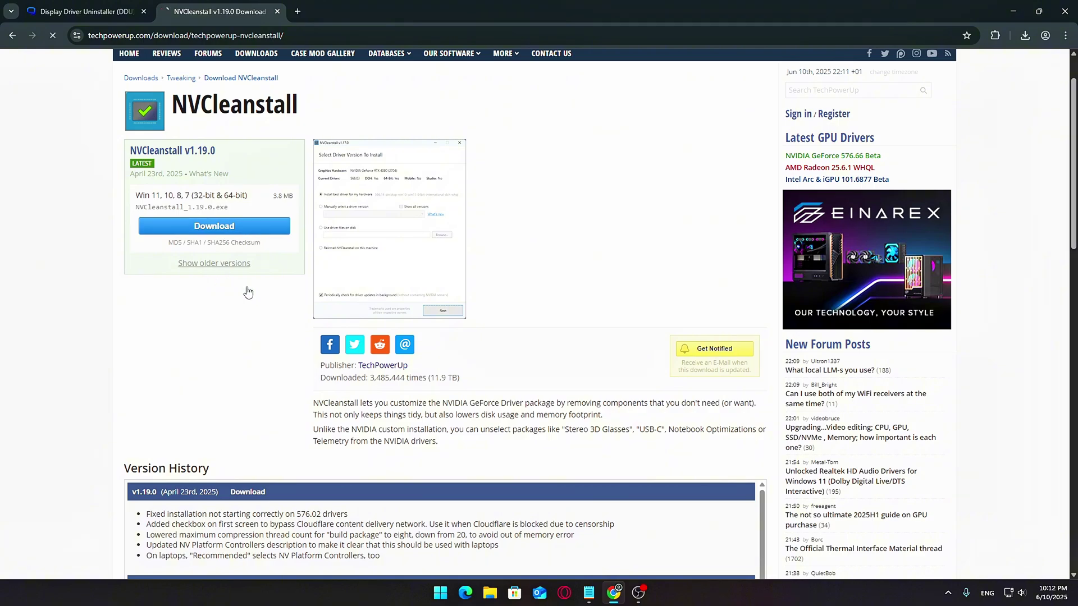
scroll(310, 293, "down", 1)
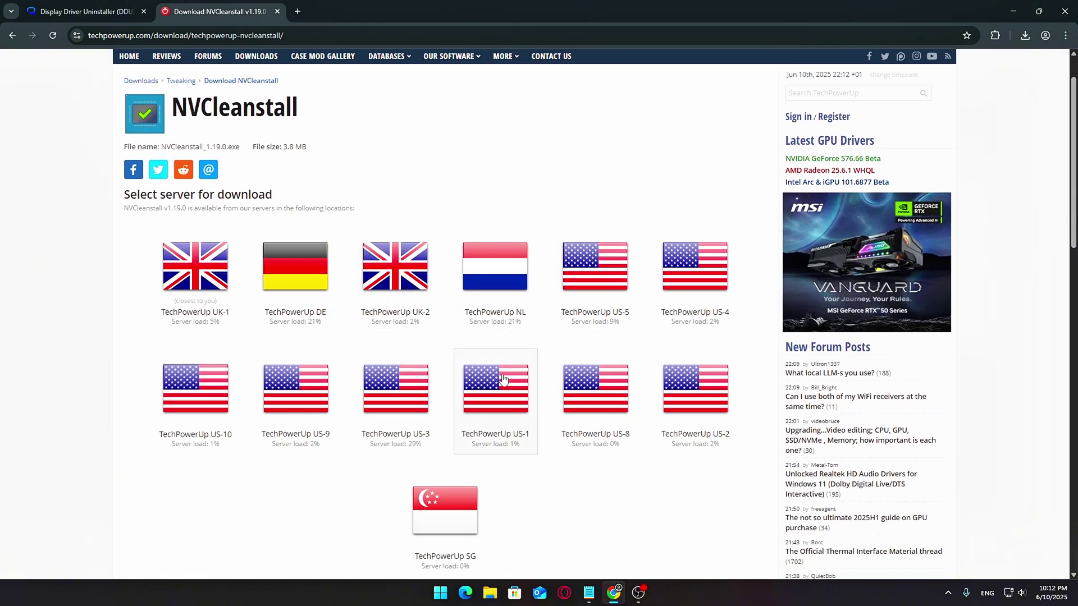
left_click(620, 402)
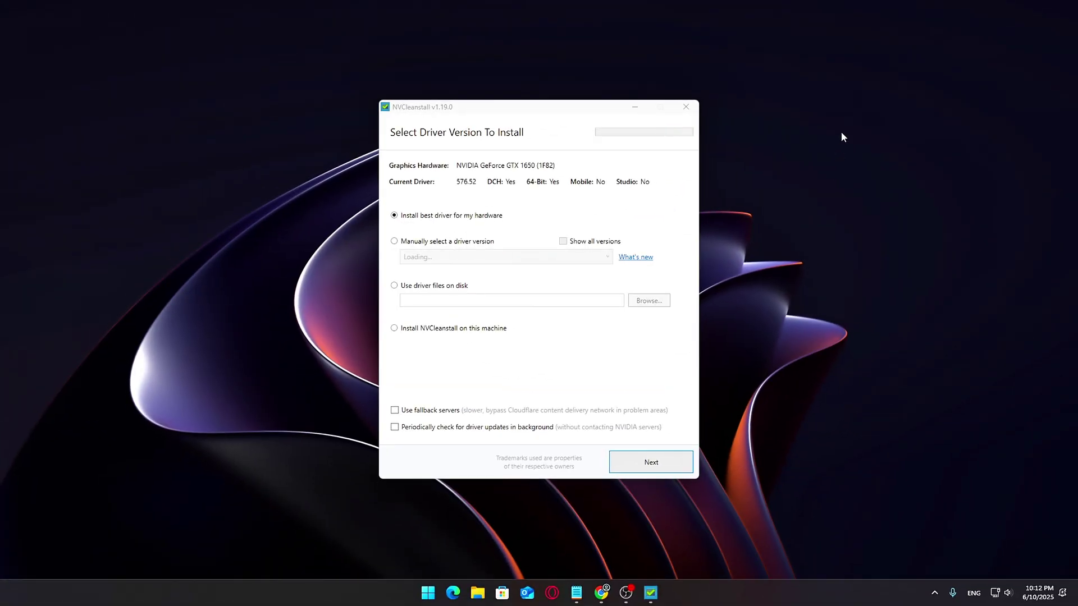
- In NVCleanstall, manually select driver version 572.83 for Windows 10/11 64 bit Desktop DCH and proceed to component selection
left_click(410, 244)
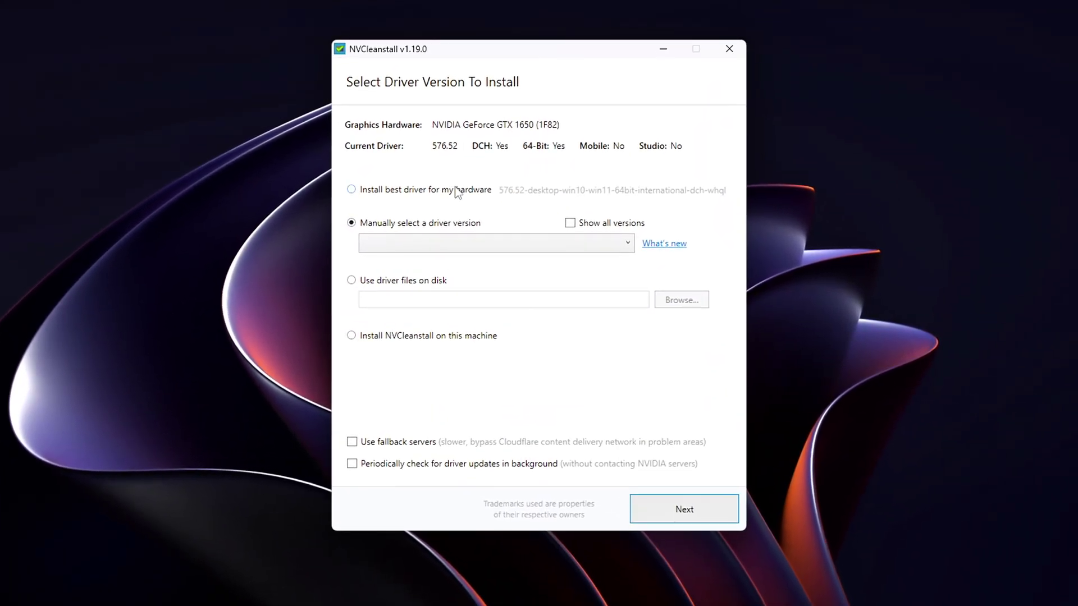
left_click(572, 250)
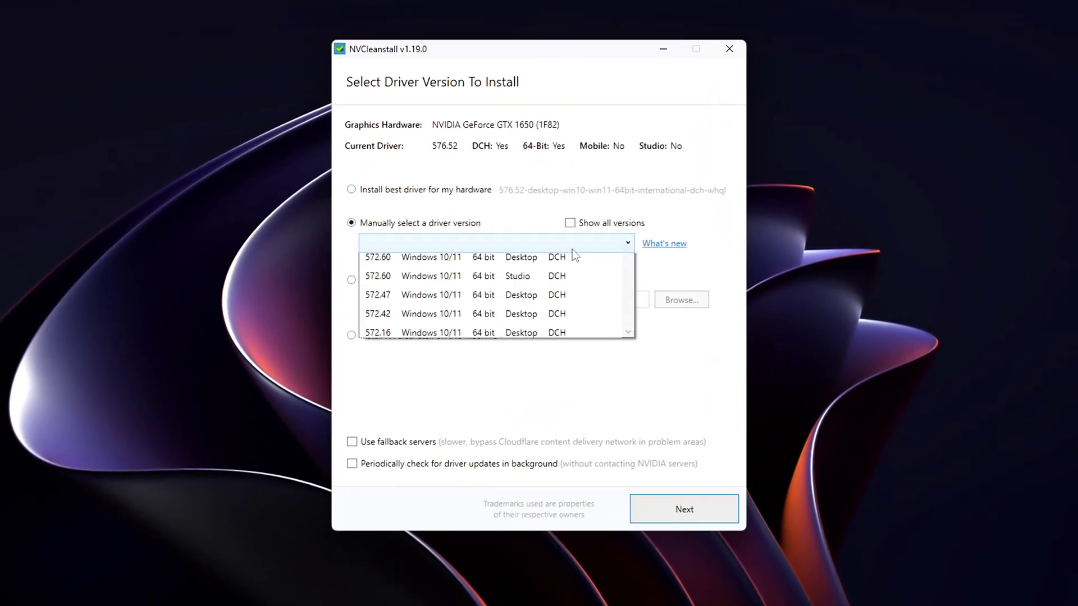
scroll(410, 356, "down", 2)
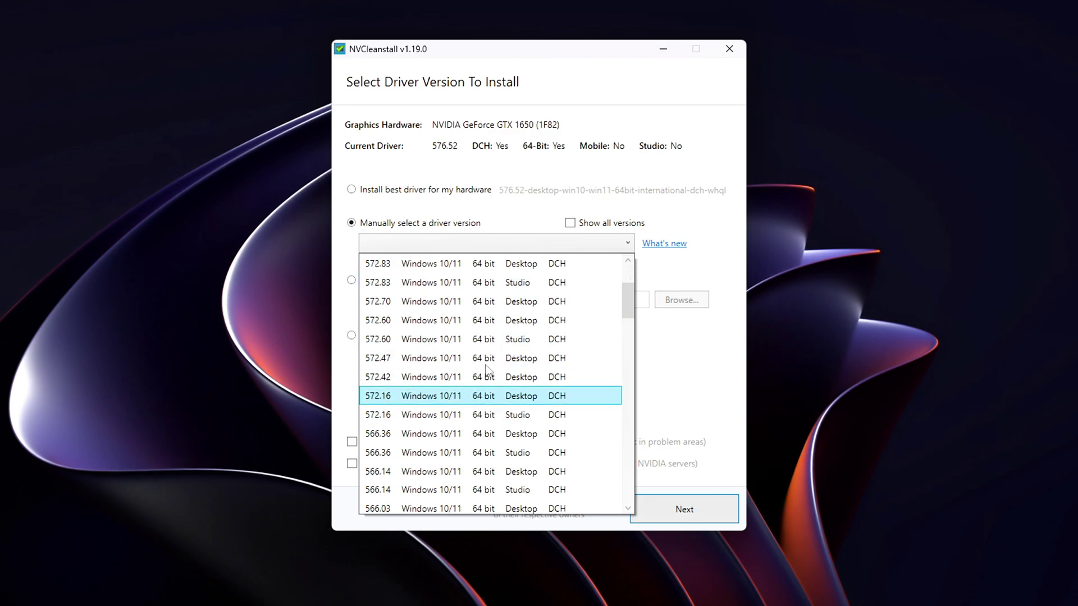
scroll(432, 348, "down", 1)
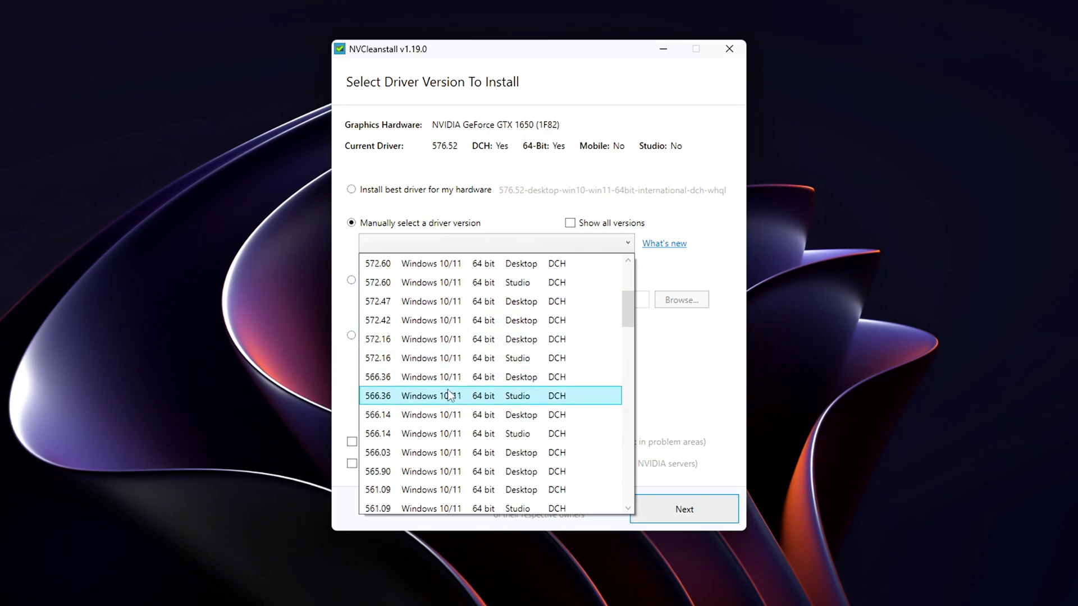
scroll(451, 393, "up", 2)
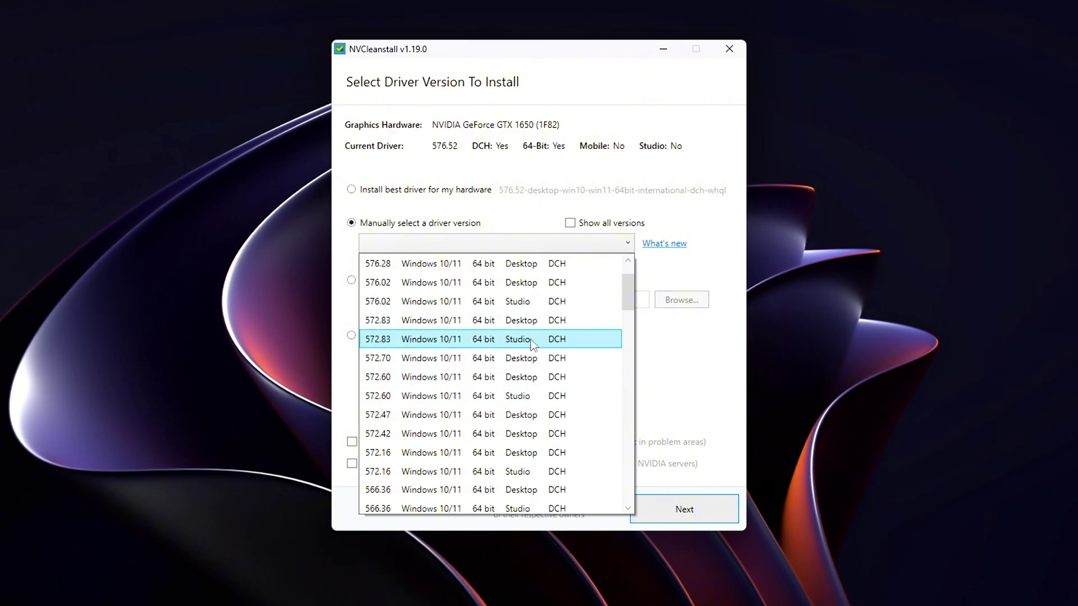
scroll(531, 365, "up", 1)
scroll(530, 382, "down", 13)
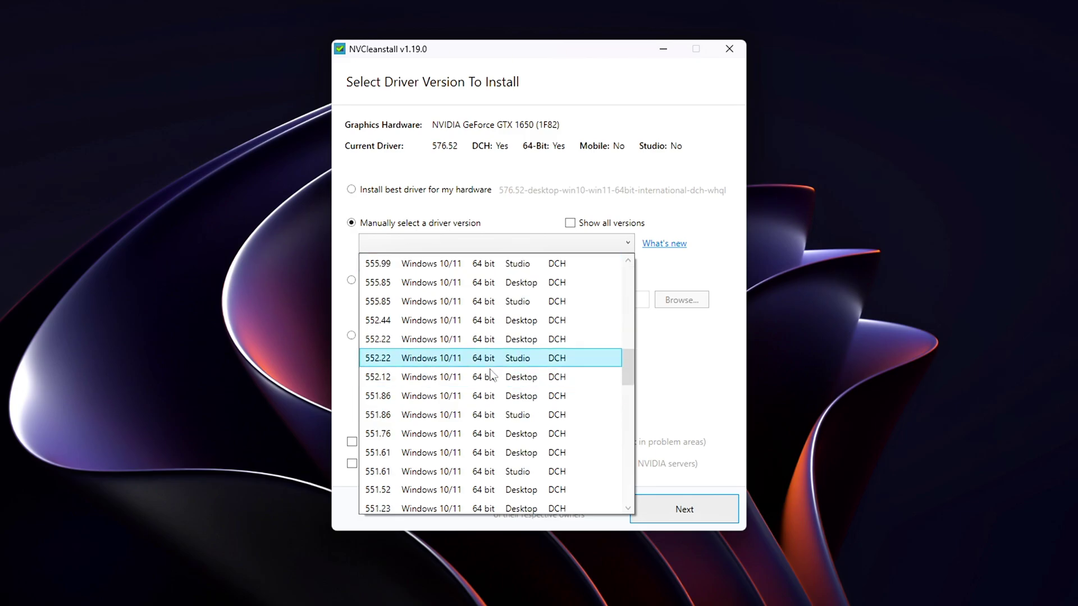
scroll(511, 387, "up", 6)
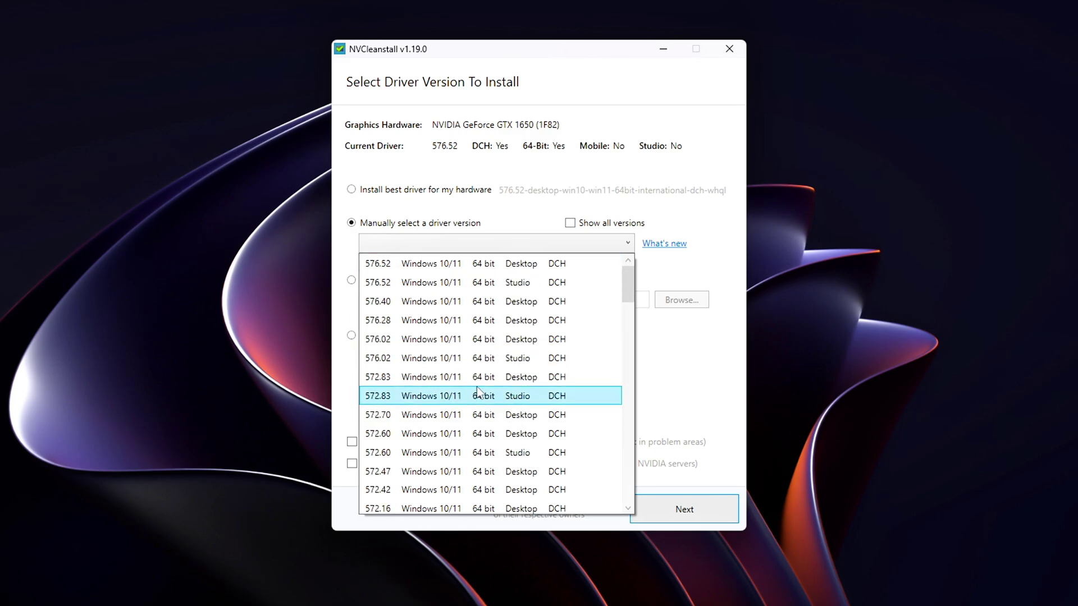
left_click(513, 379)
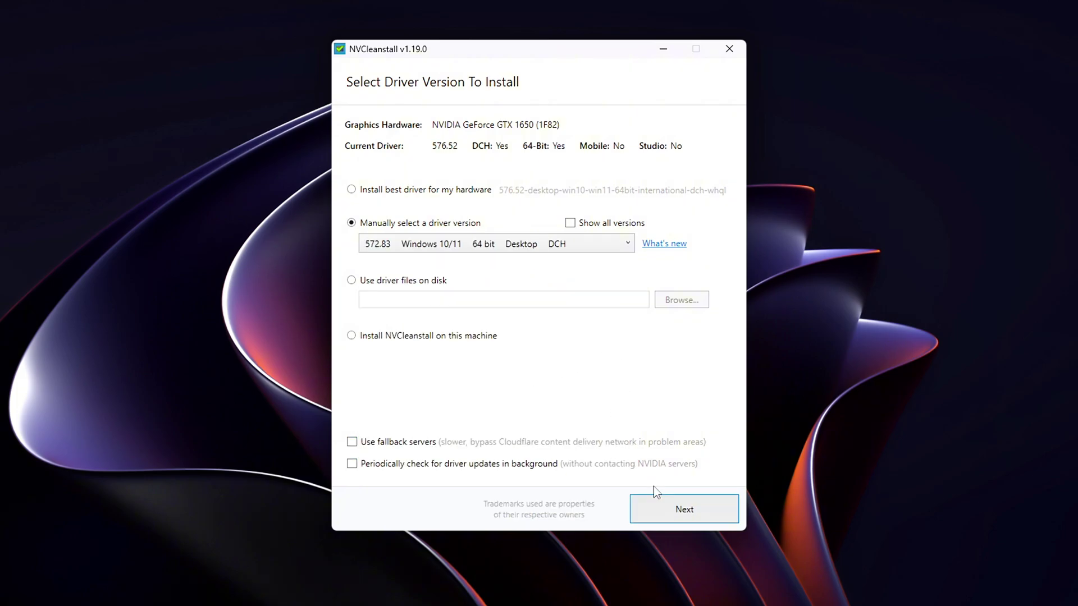
left_click(693, 503)
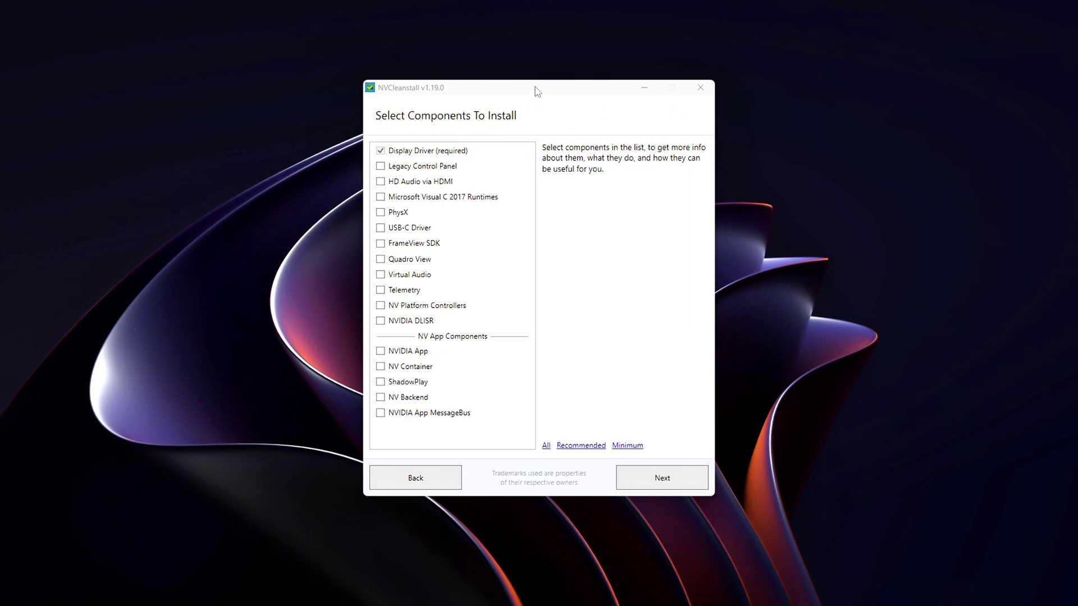
- Review the descriptions of the Legacy Control Panel and Microsoft Visual C 2017 Runtimes components
mouse_move(538, 92)
left_mouse_down()
mouse_move(549, 84)
mouse_move(541, 99)
left_mouse_up()
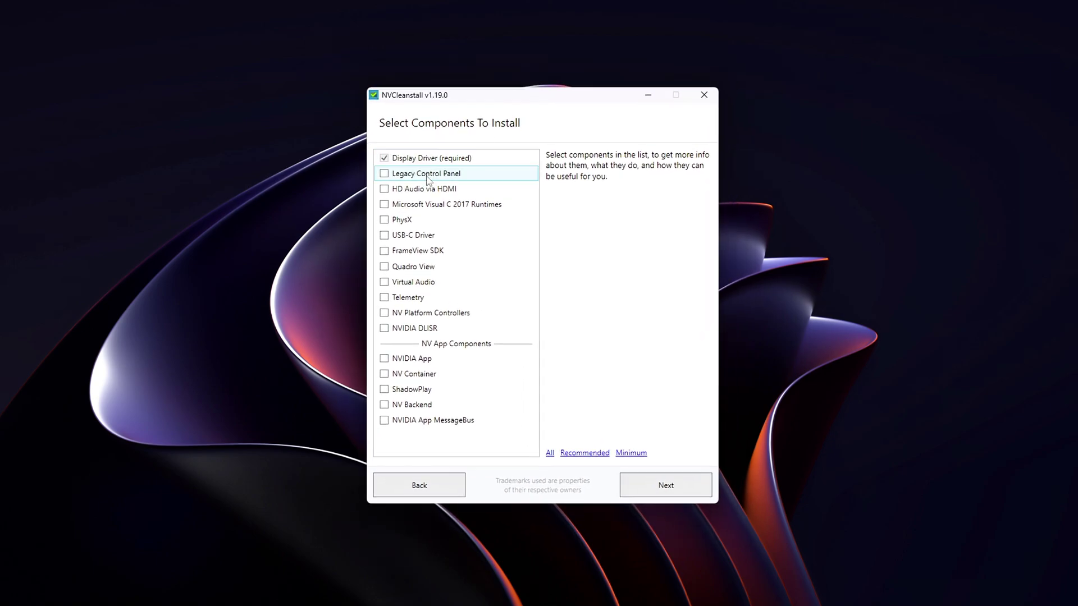
left_click(427, 177)
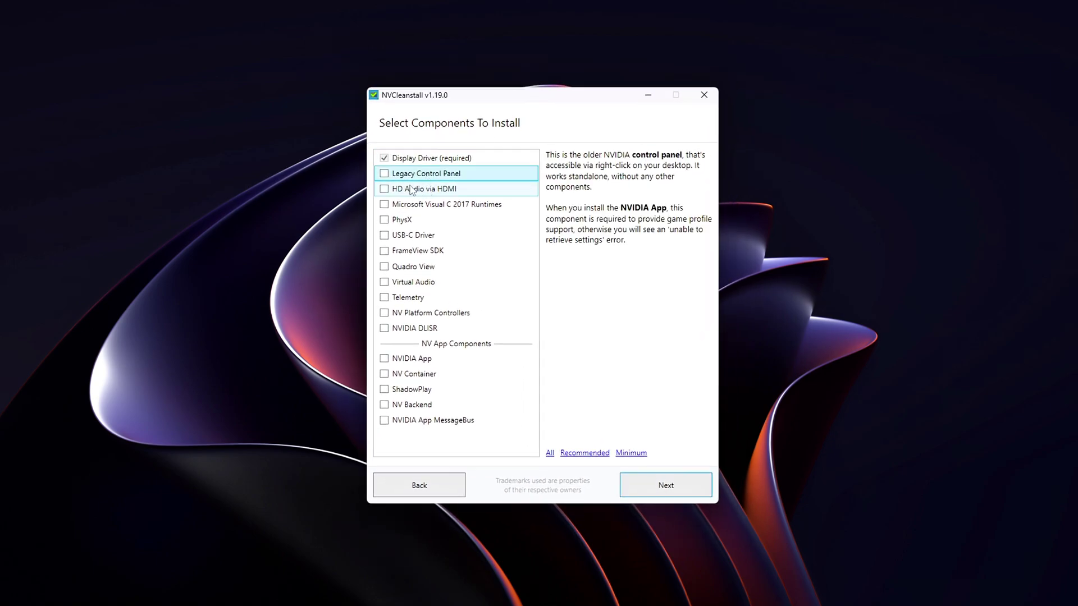
left_click(456, 207)
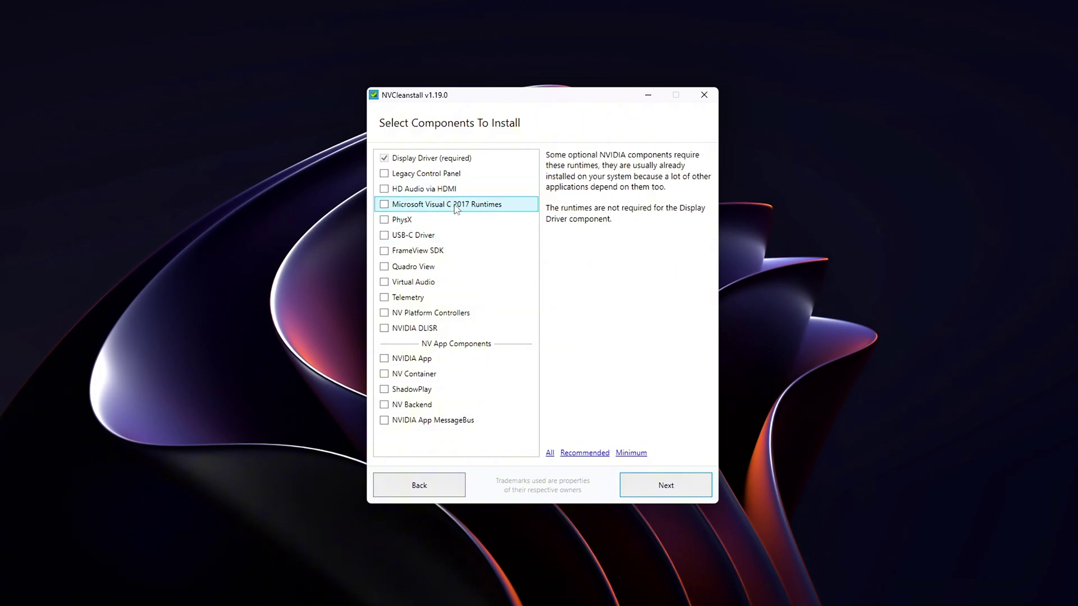
- Try including NVIDIA App and ShadowPlay in the installation, and decline installing their dependent components
left_click(384, 359)
left_click(385, 391)
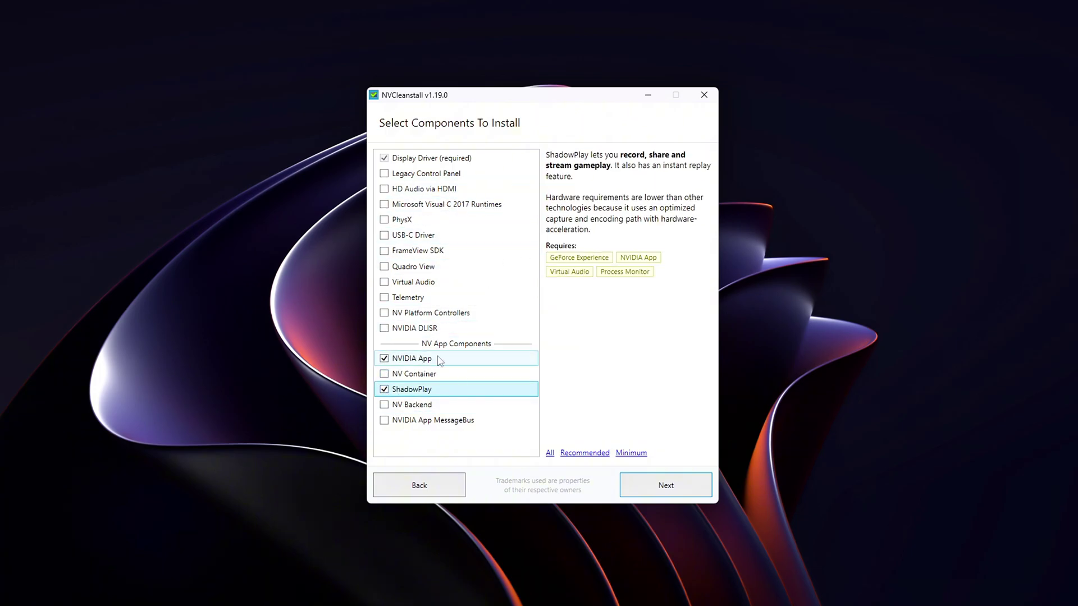
left_click(384, 374)
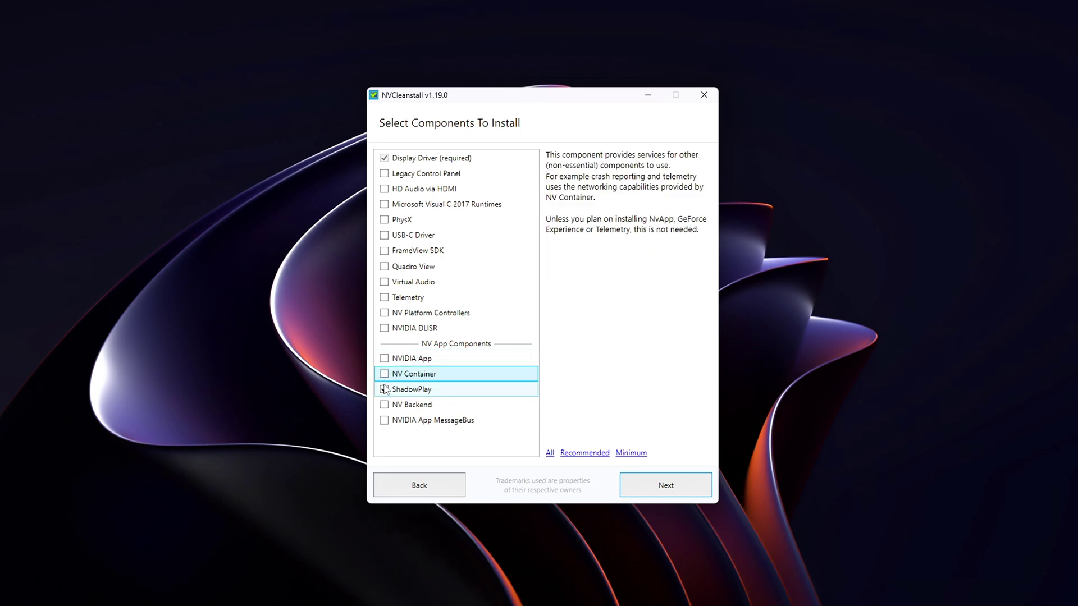
left_click(650, 487)
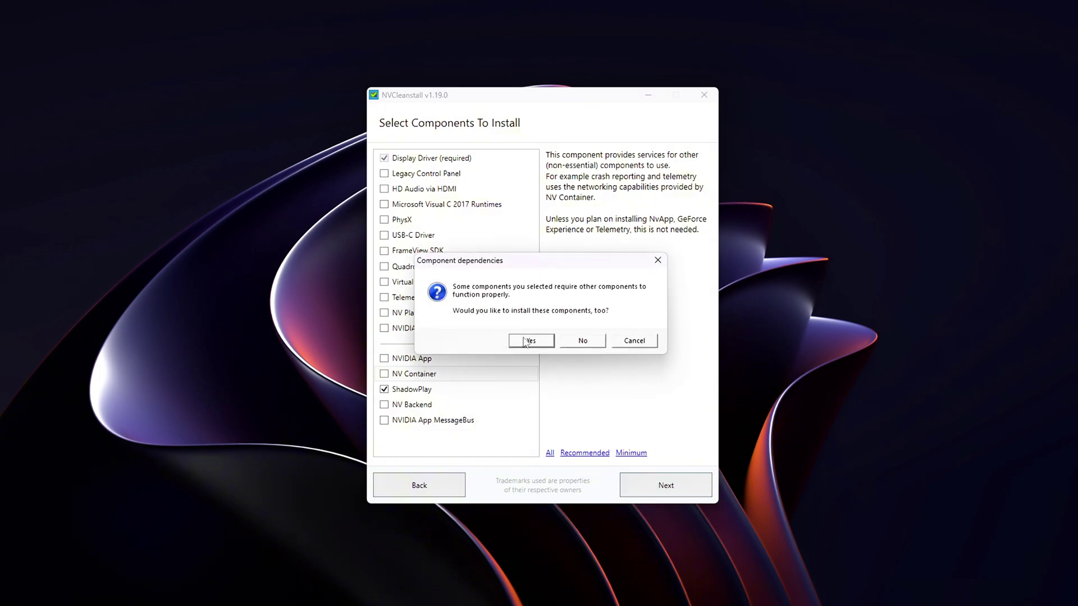
left_click(634, 342)
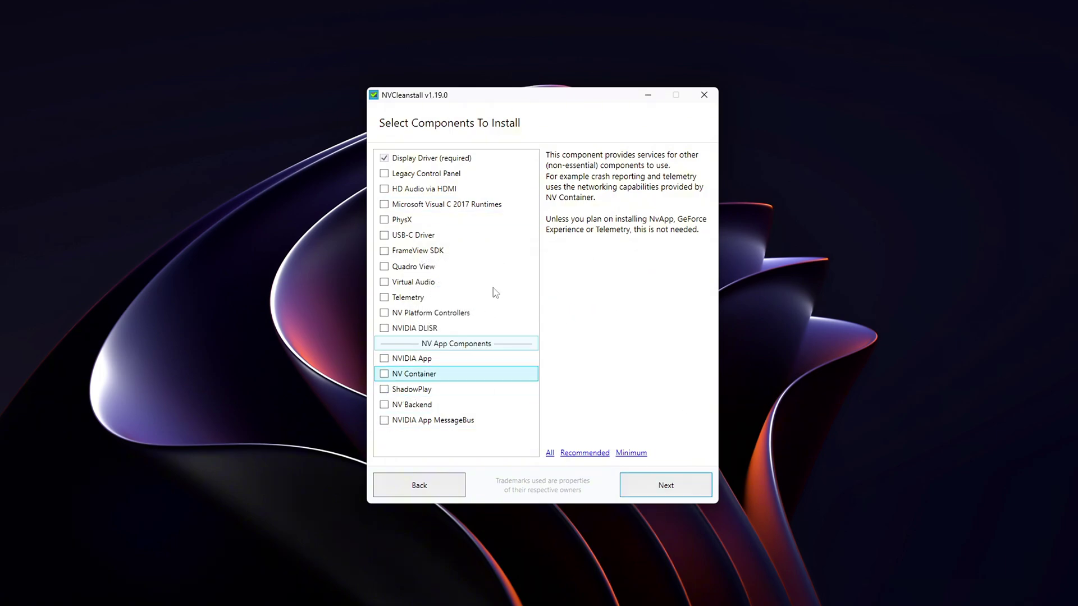
- Check the Legacy Control Panel description and accept the component selection with only the required Display Driver
left_click(496, 177)
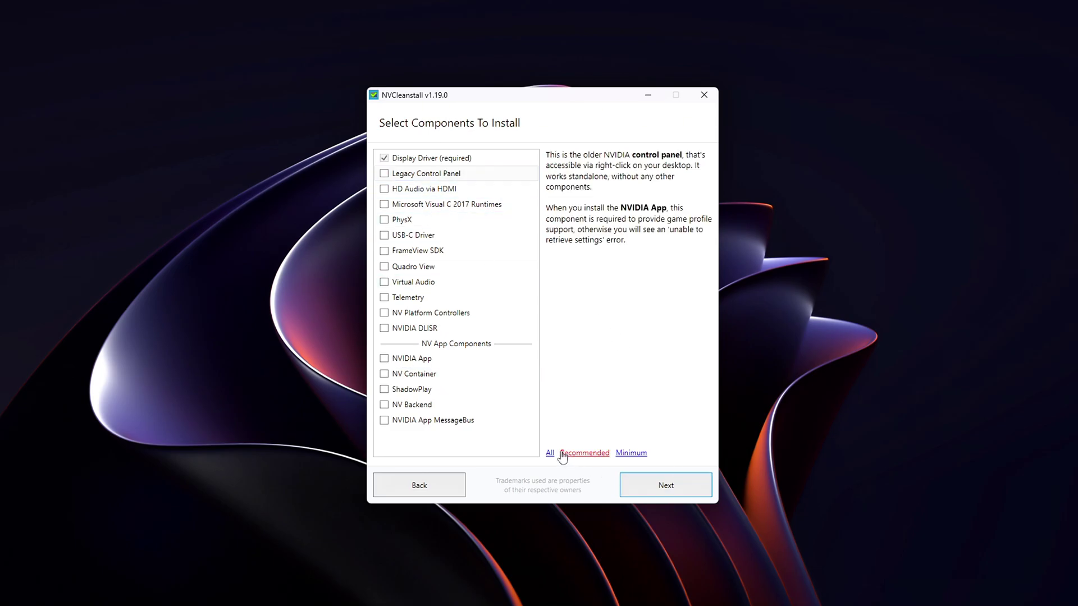
left_click(665, 488)
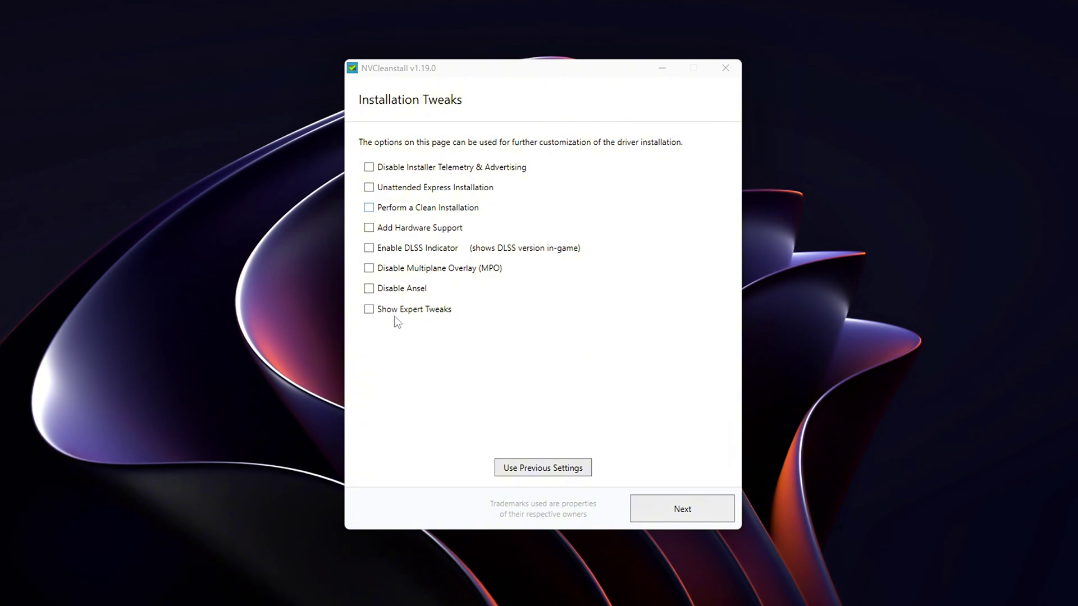
- Enable the tweaks Disable Installer Telemetry & Advertising, Unattended Express Installation, Perform a Clean Installation, Disable Multiplane Overlay (MPO) and Disable Ansel
left_click(578, 387)
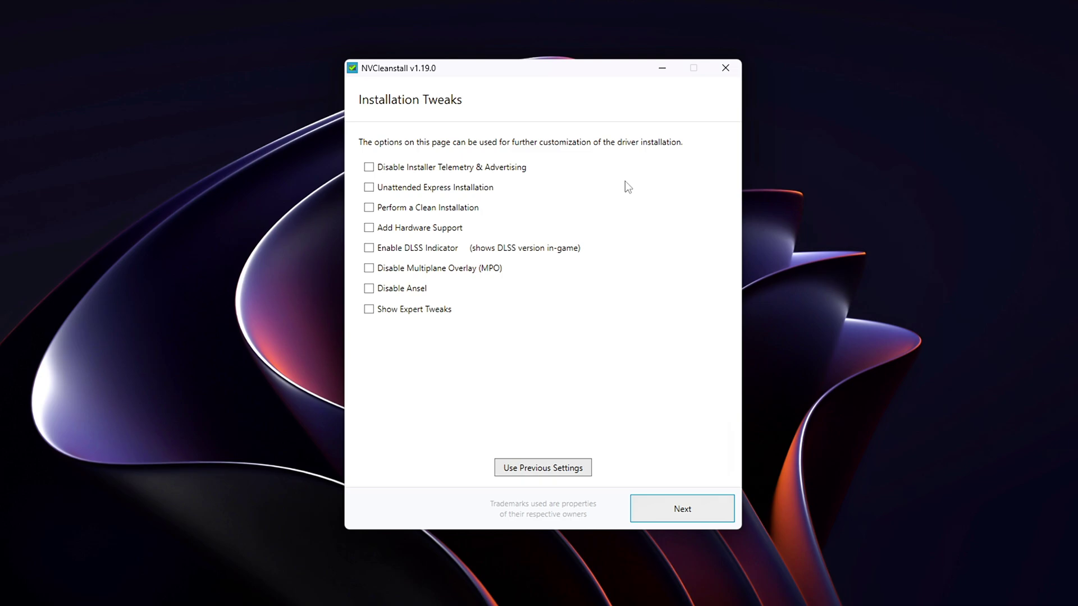
left_click(462, 168)
left_click(422, 189)
left_click(429, 214)
left_click(370, 268)
left_click(401, 289)
- Show the expert tweaks and enable Disable HDCP and Enable Message Signaled Interrupts
left_click(416, 310)
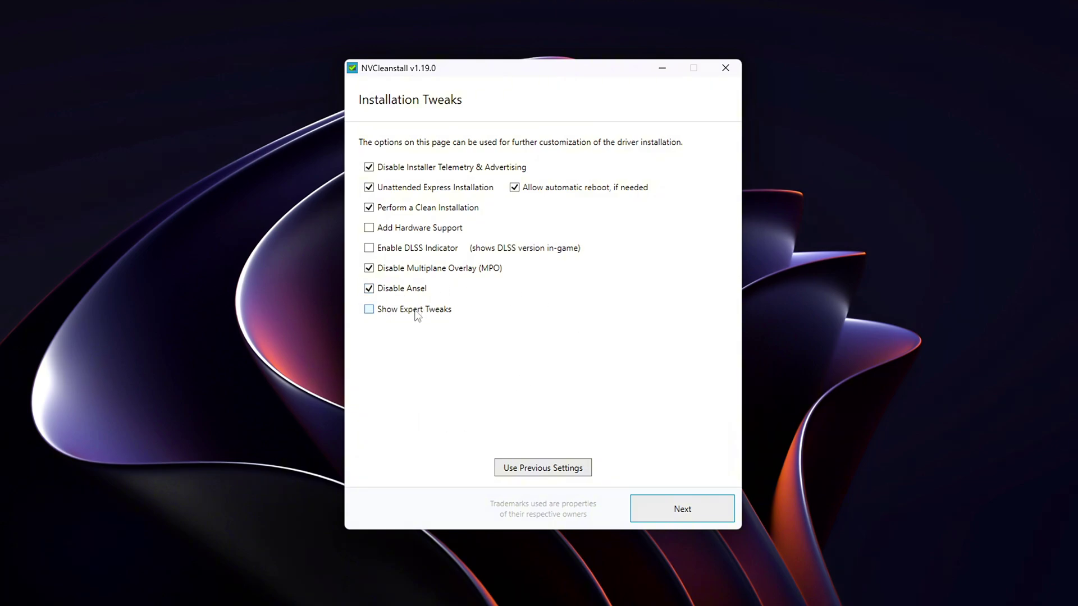
scroll(550, 373, "down", 1)
scroll(589, 367, "down", 1)
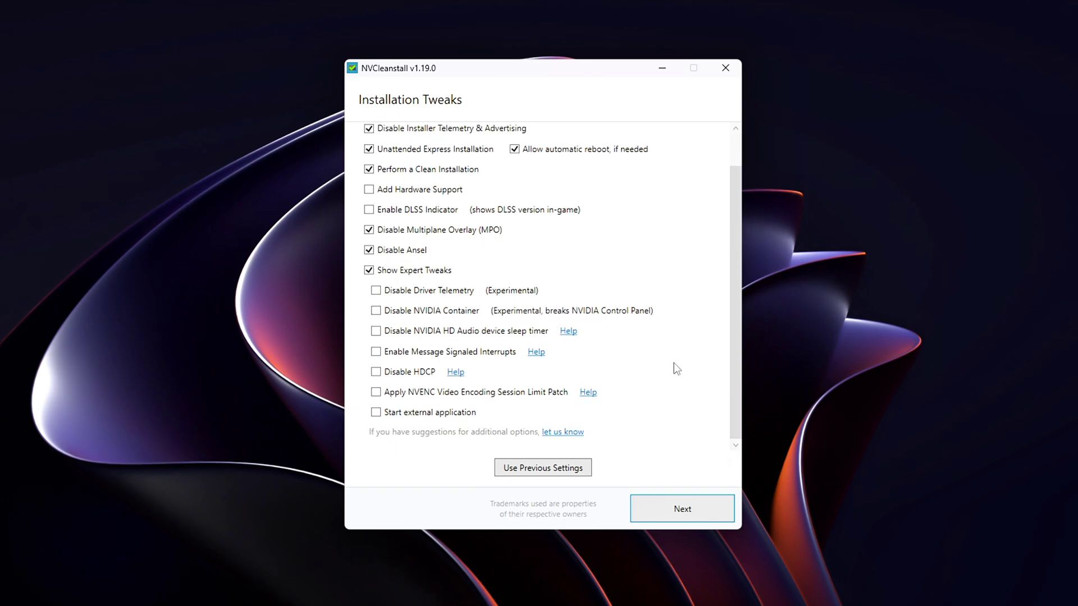
left_click(413, 370)
left_click(448, 353)
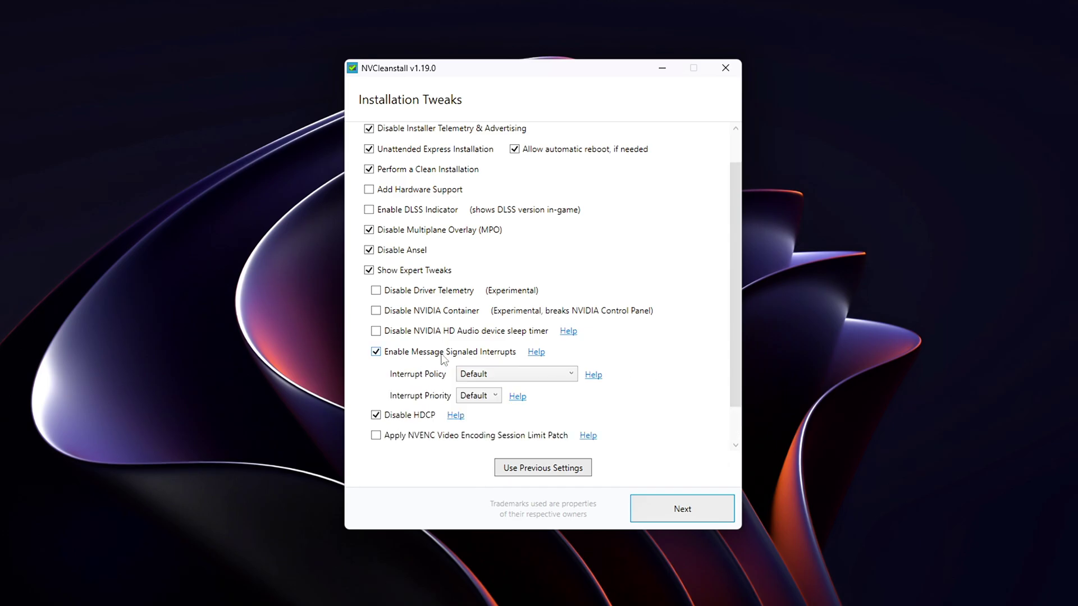
scroll(426, 360, "down", 2)
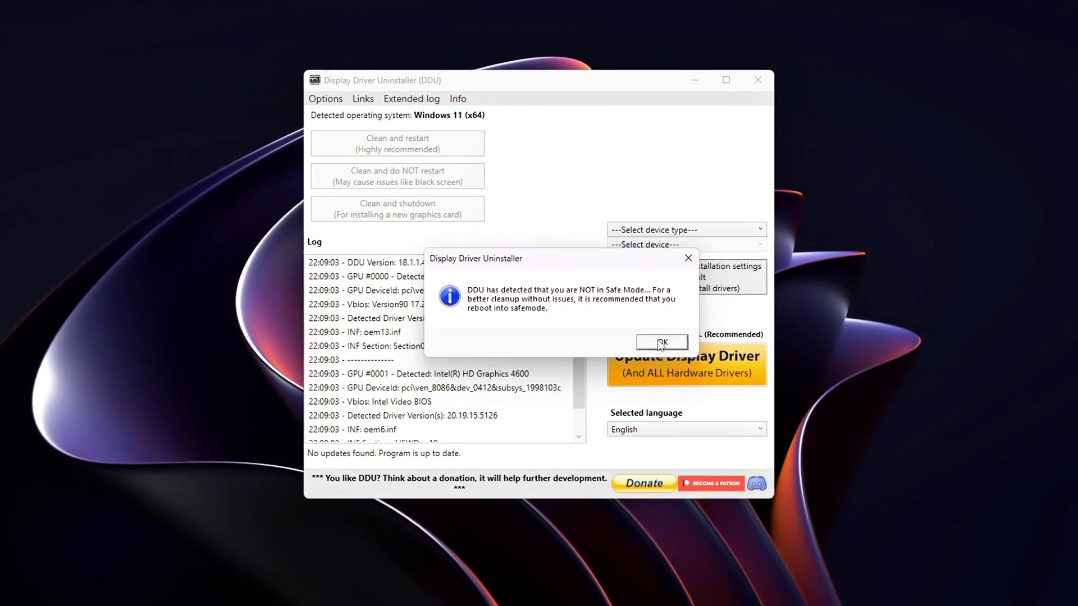
- Switch to Display Driver Uninstaller, dismiss the Safe Mode notice and set the device type to GPU
left_click(676, 347)
left_click_drag(601, 57, 613, 56)
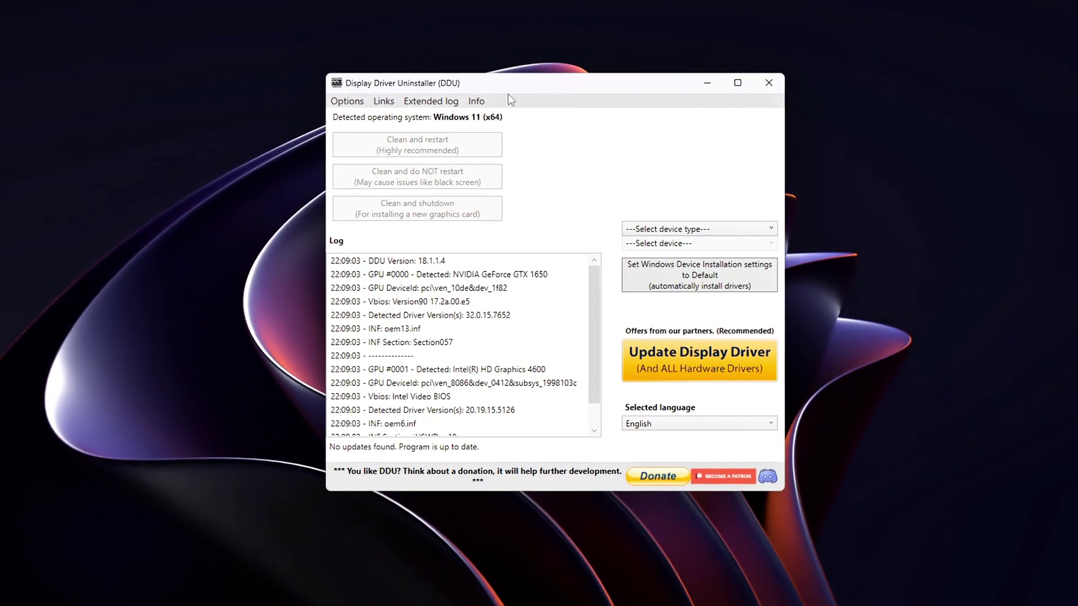
left_click(666, 229)
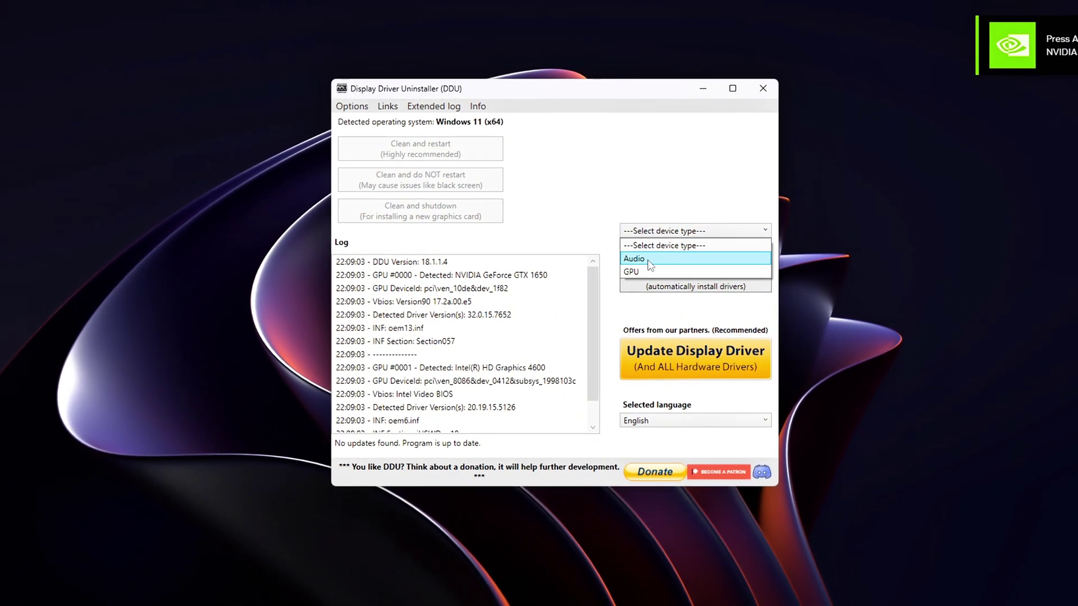
left_click(667, 274)
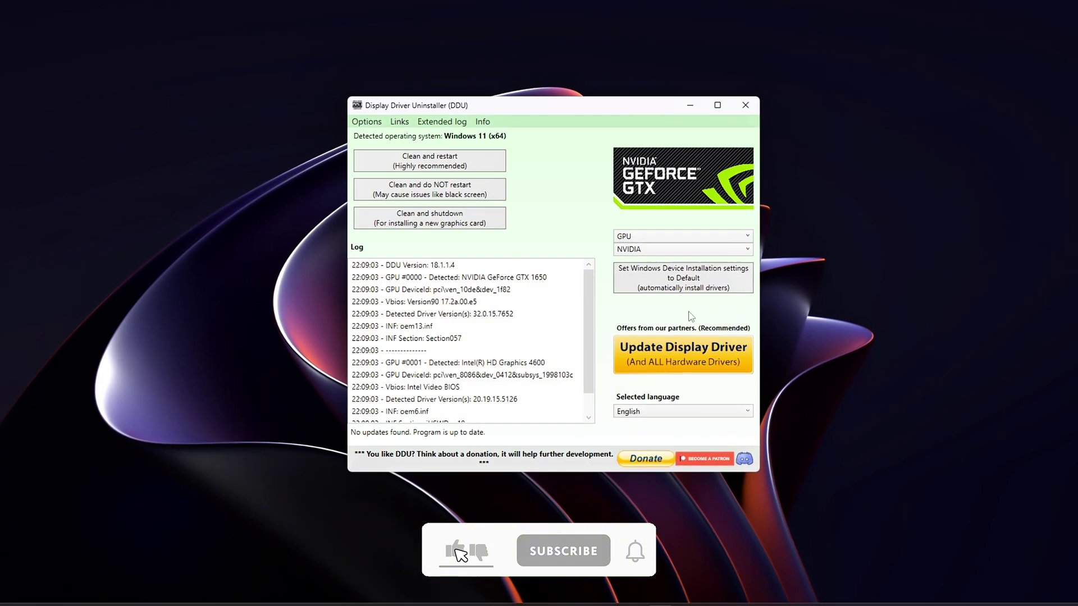
- Try AMD and the other vendor options as the GPU device to clean
left_click(646, 250)
left_click(637, 288)
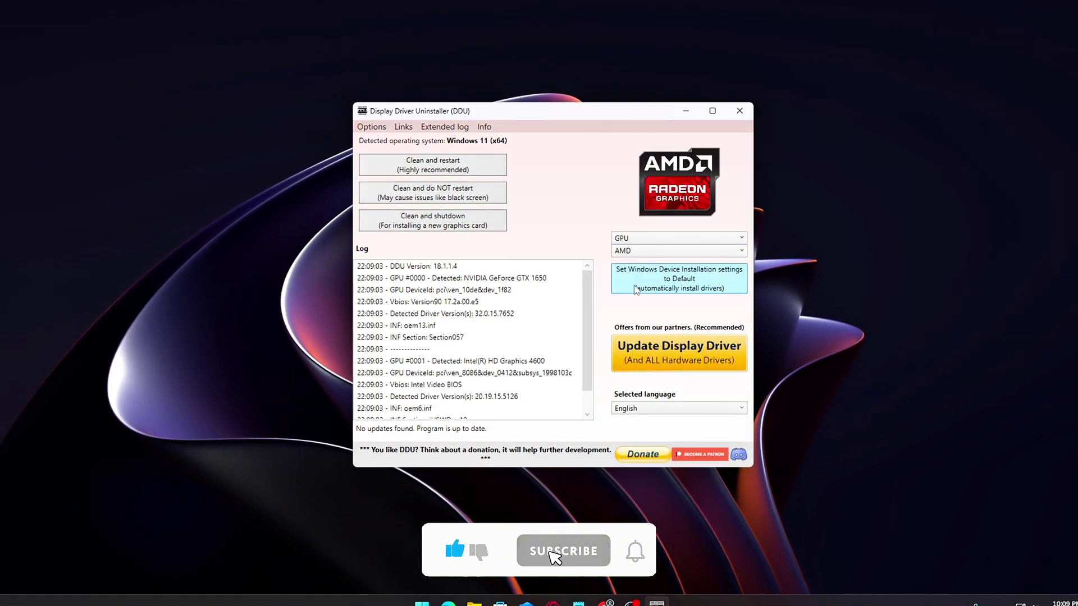
left_click(635, 251)
left_click(632, 300)
left_click(641, 254)
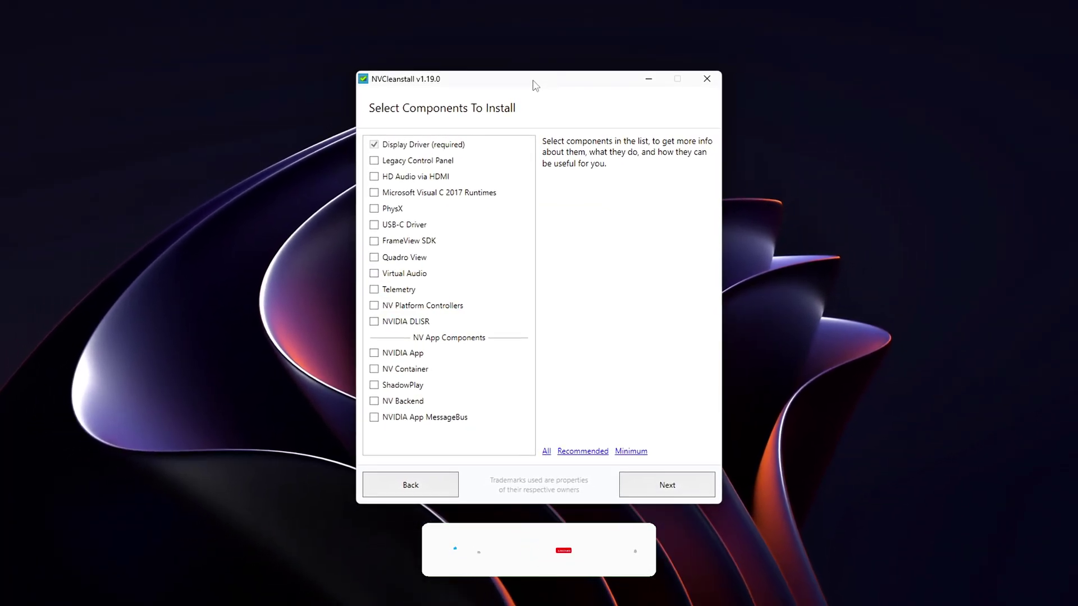
- Switch to NVCleanstall and view the description of the Legacy Control Panel component
left_click(433, 181)
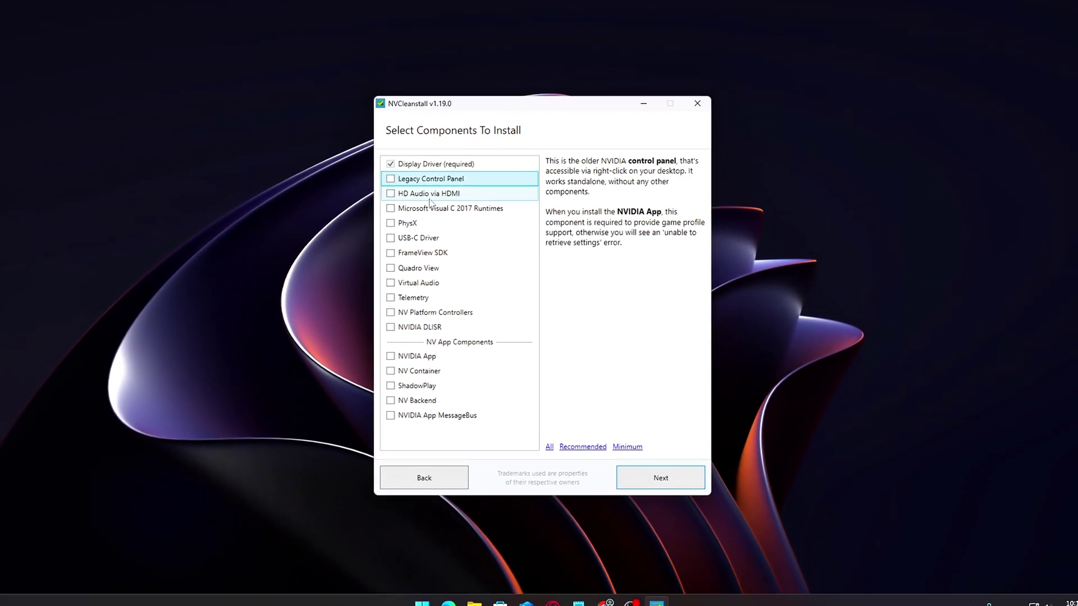